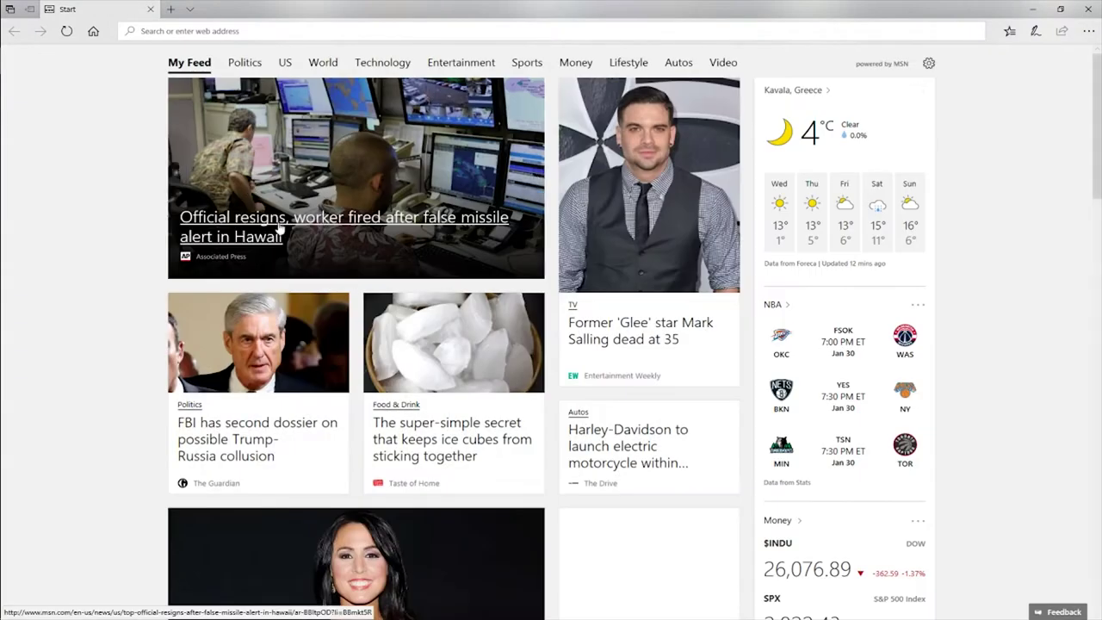
Go to dafont.com and look over its theme categories and recently added fonts
left_click(208, 30)
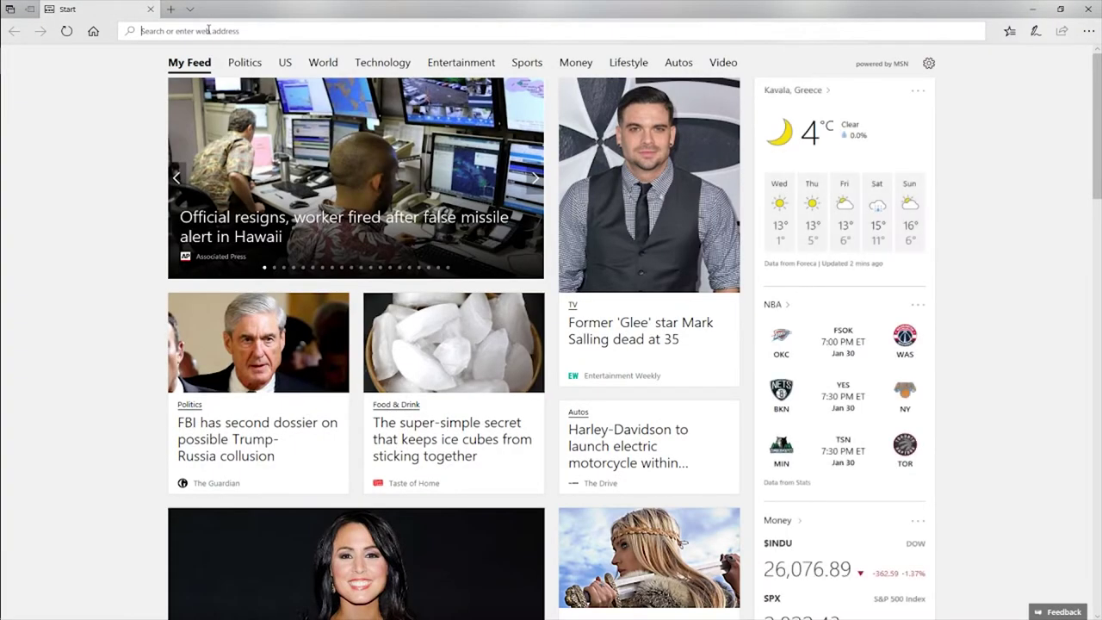
type("da")
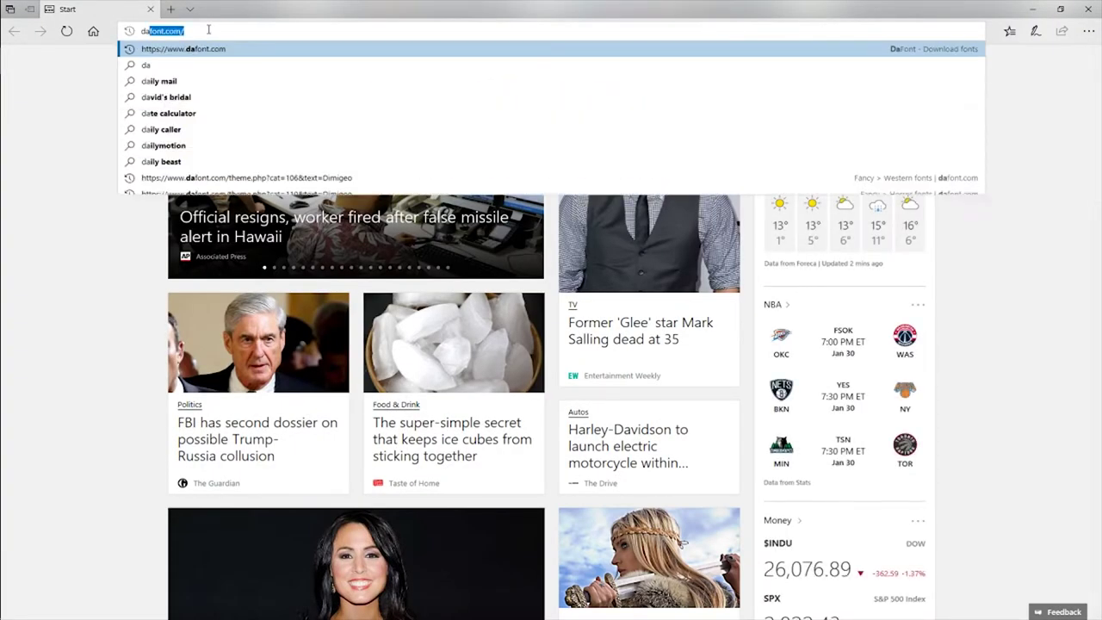
type("fo")
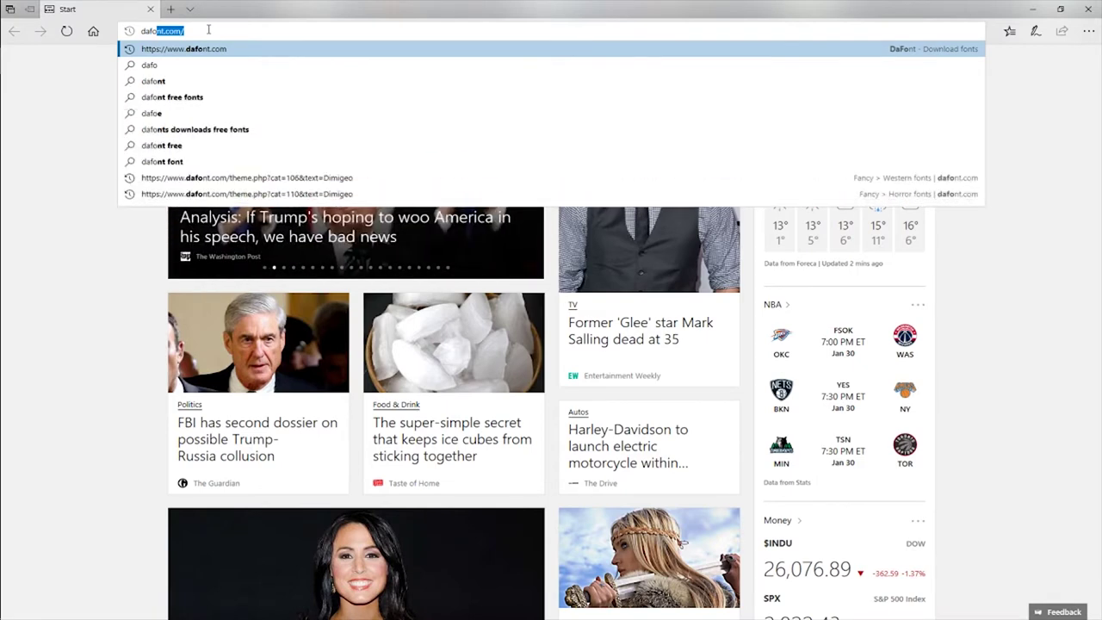
type("nt.com/")
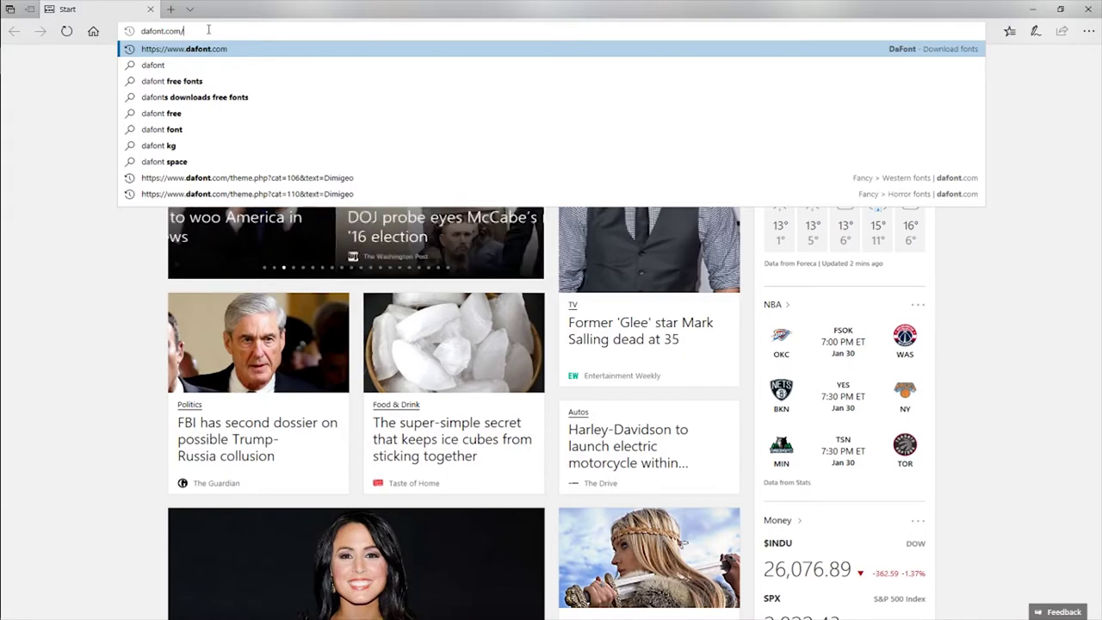
key("Return")
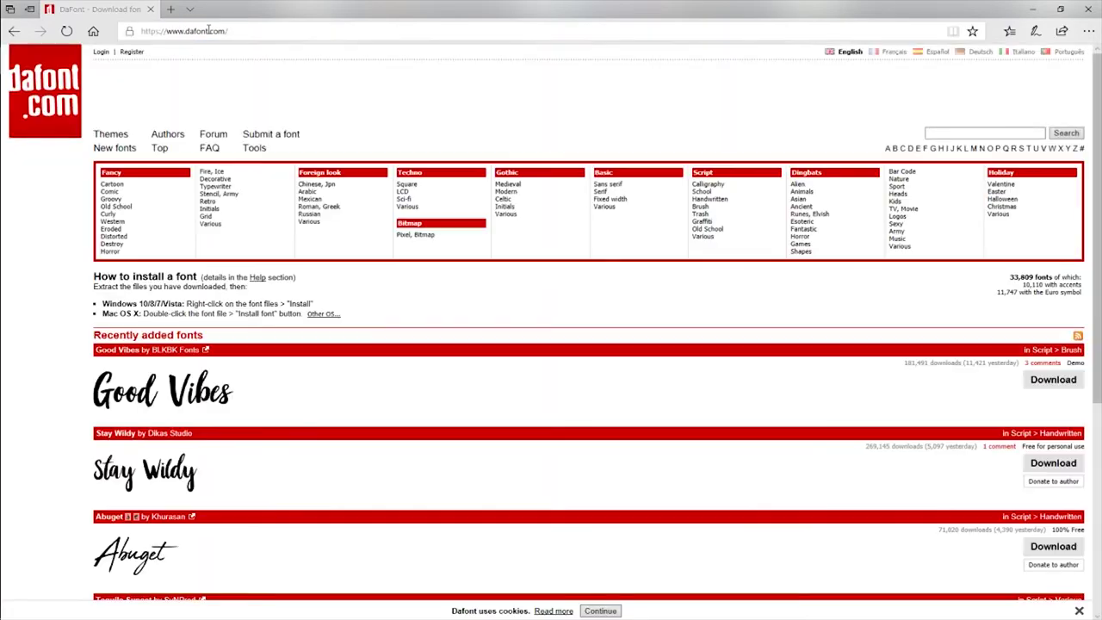
scroll(219, 279, "down", 2)
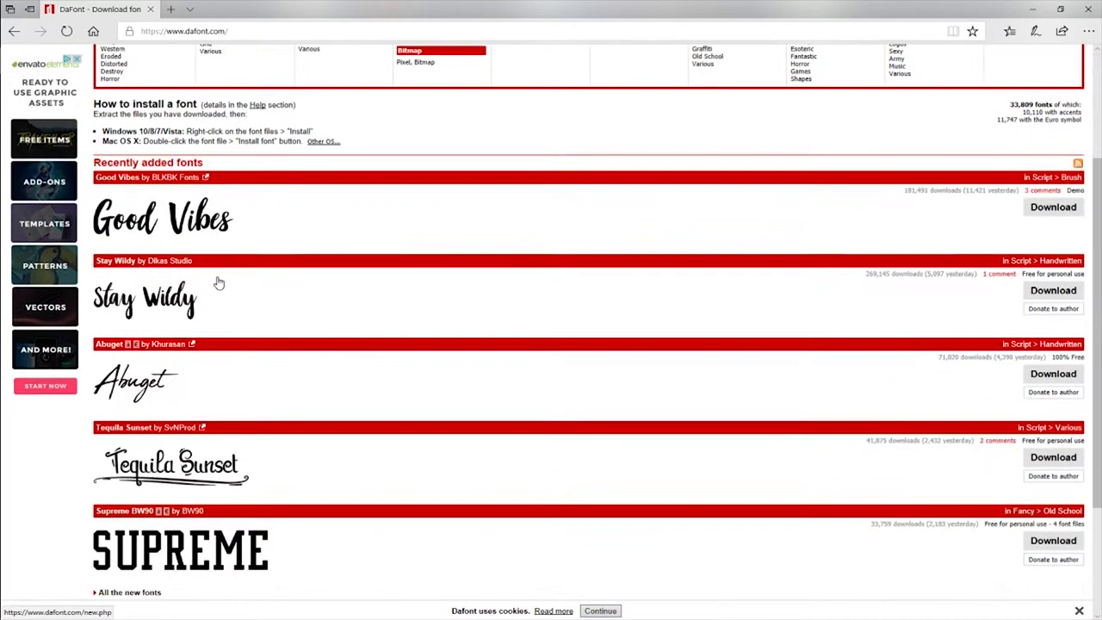
scroll(216, 284, "down", 2)
scroll(199, 379, "up", 2)
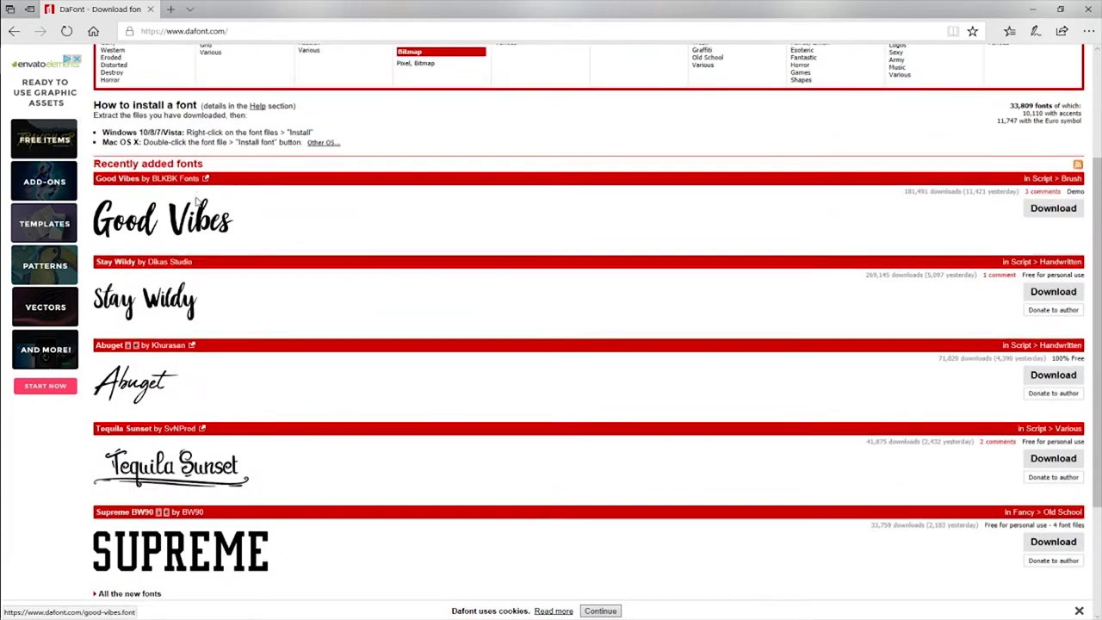
scroll(308, 471, "up", 2)
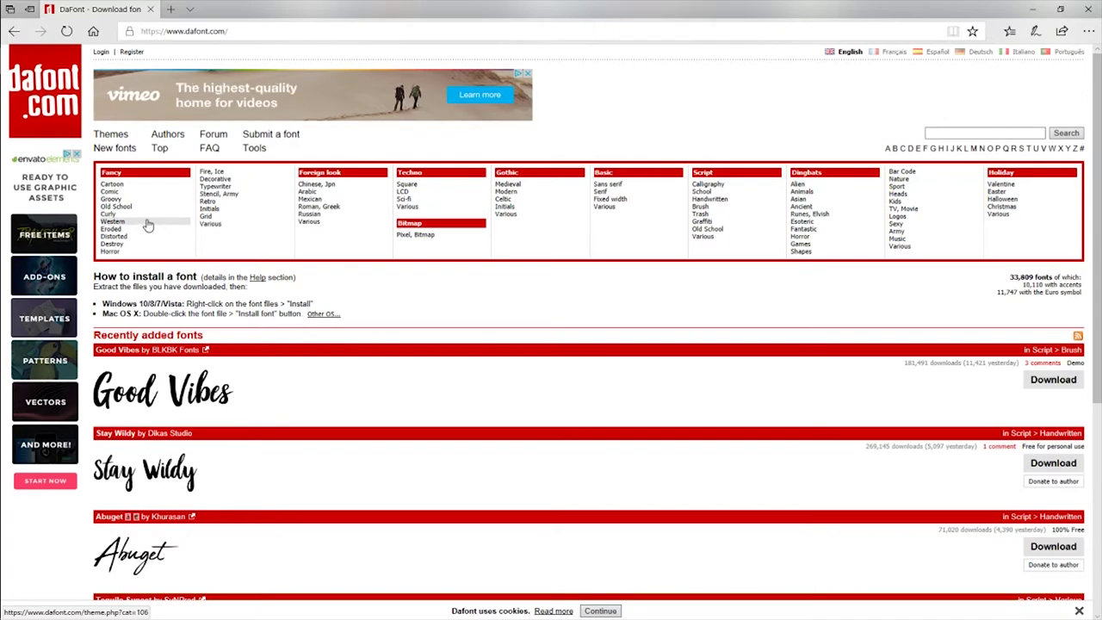
Open the Fancy > Western font category and look through it
left_click(148, 225)
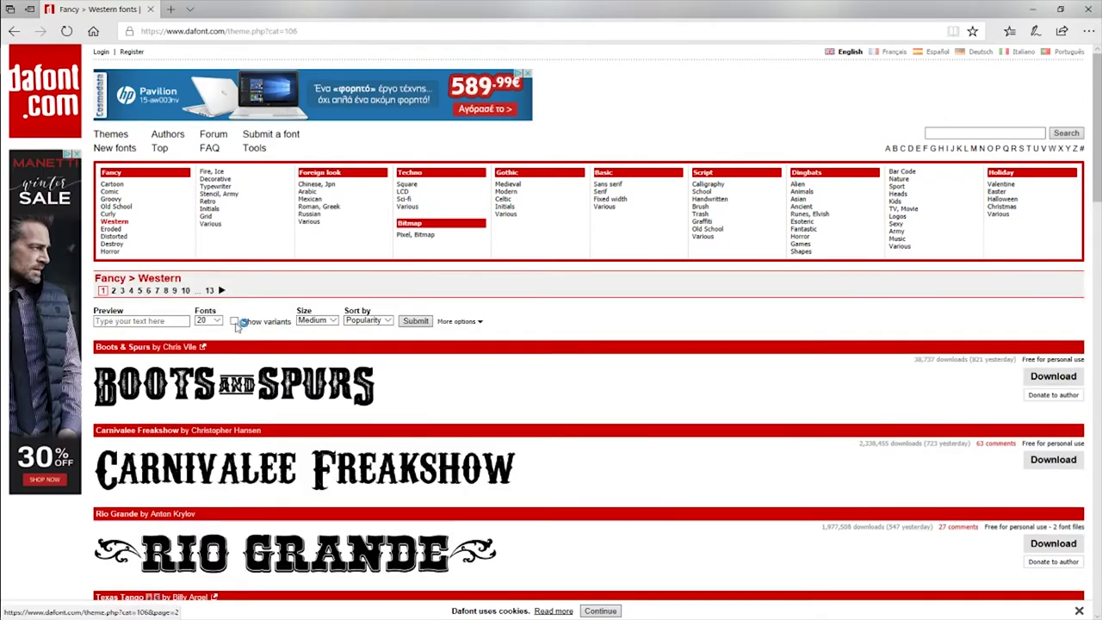
scroll(258, 370, "down", 3)
scroll(277, 412, "down", 1)
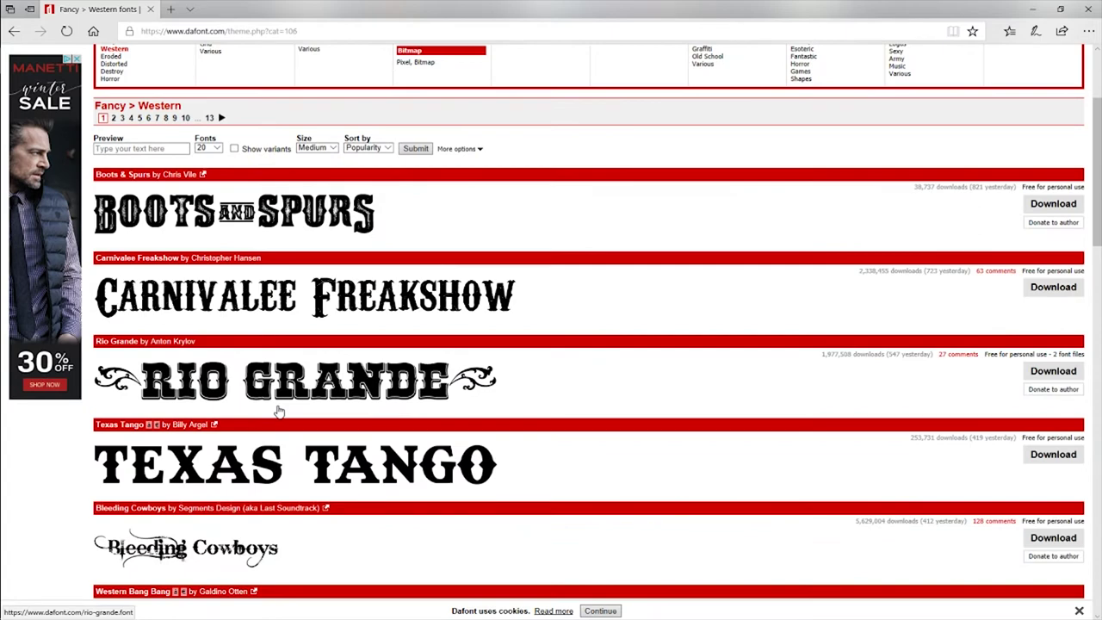
scroll(277, 412, "up", 4)
Preview every Western font with the sample text 'wanted' and browse the results
left_click(133, 321)
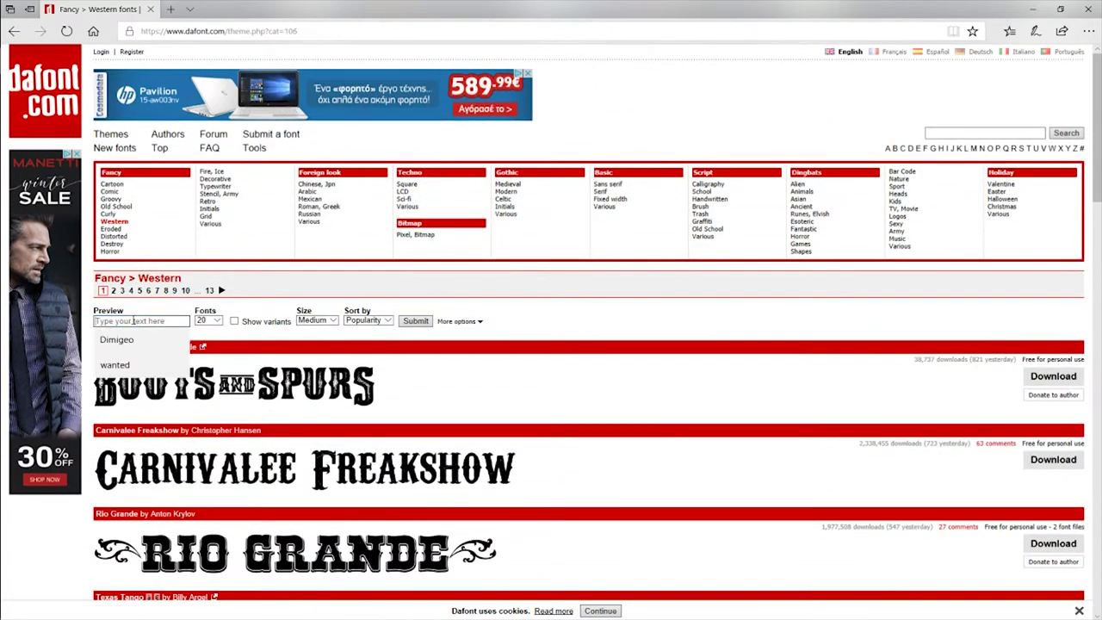
type("wa")
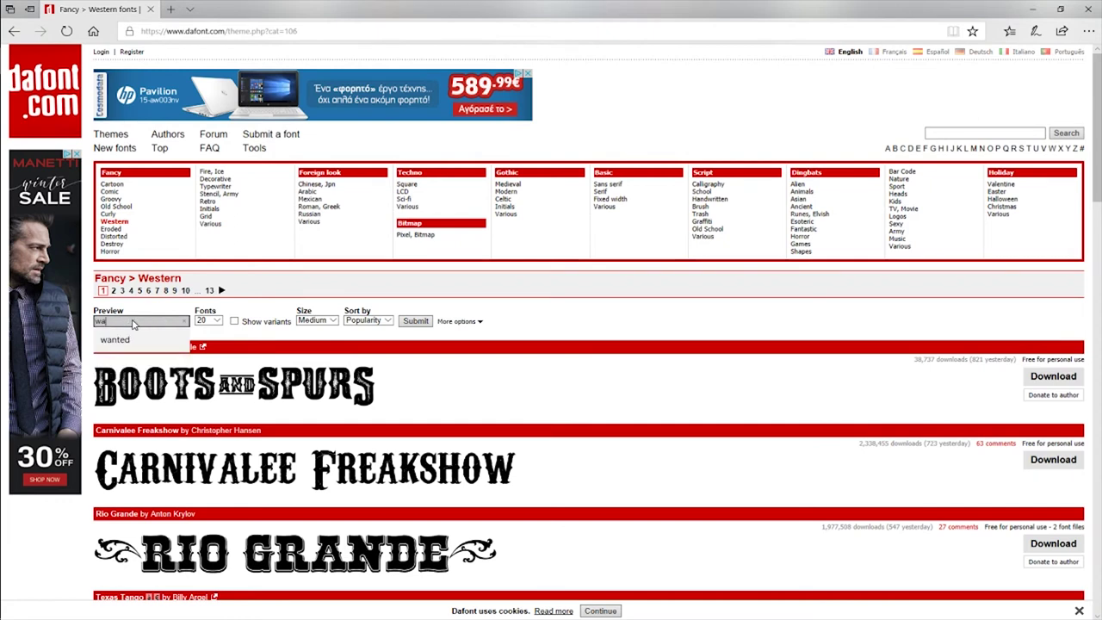
type("nted")
left_click(133, 323)
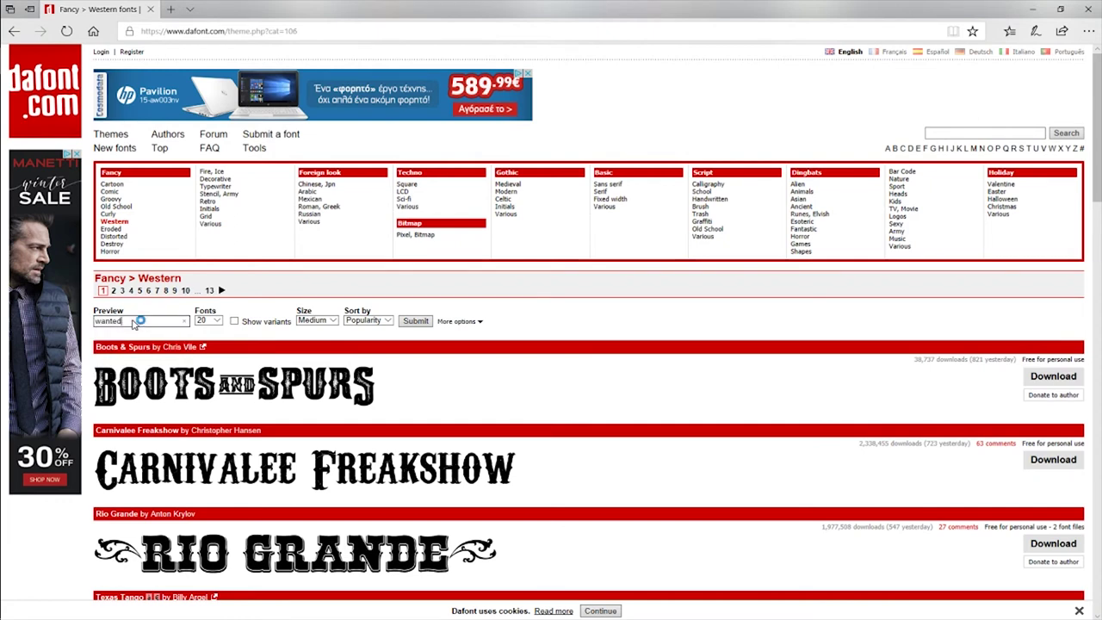
left_click(415, 326)
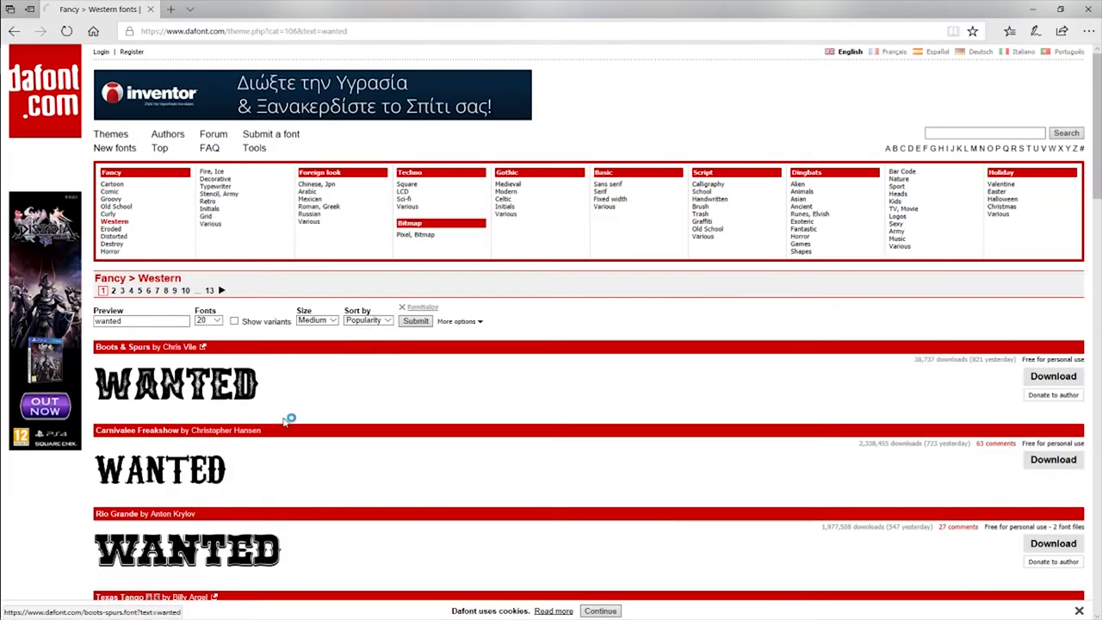
scroll(276, 421, "down", 3)
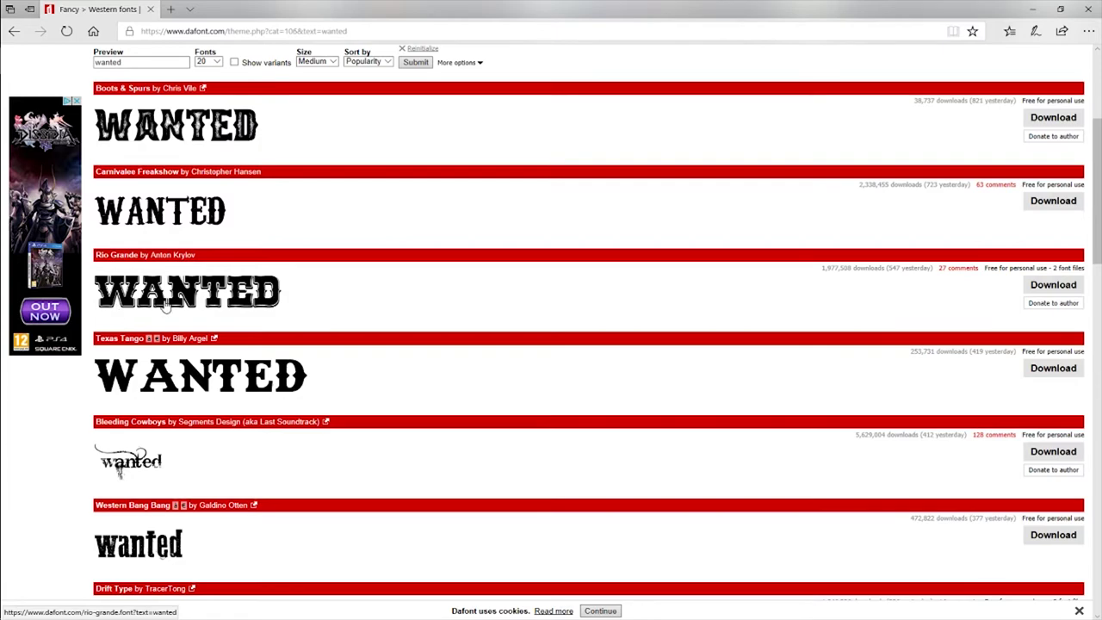
scroll(167, 305, "down", 2)
scroll(246, 513, "down", 2)
scroll(247, 514, "up", 7)
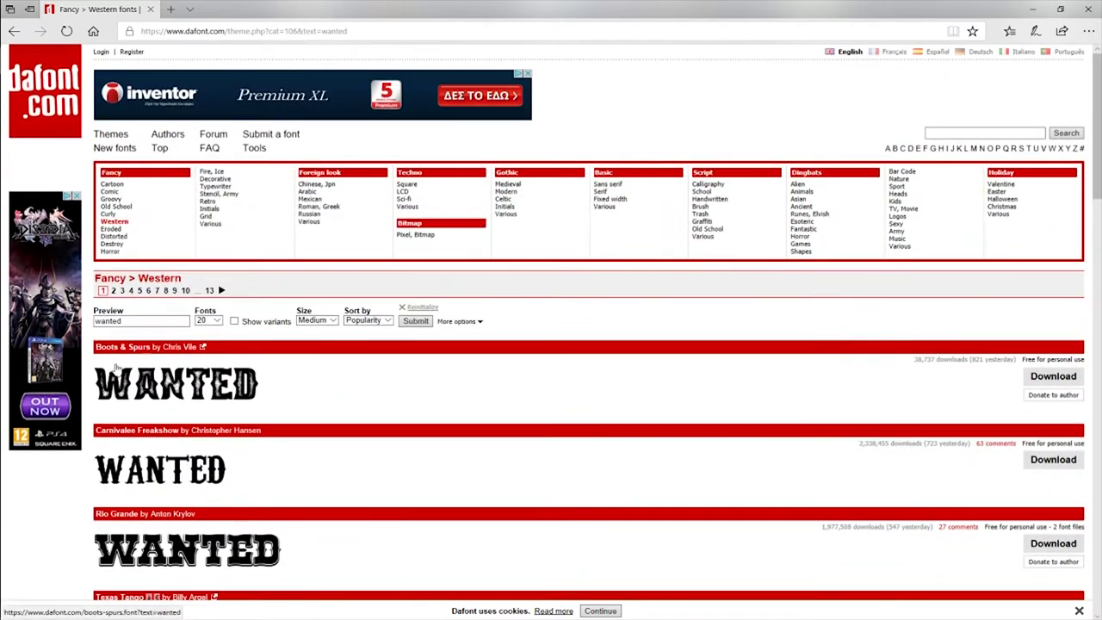
double_click(157, 322)
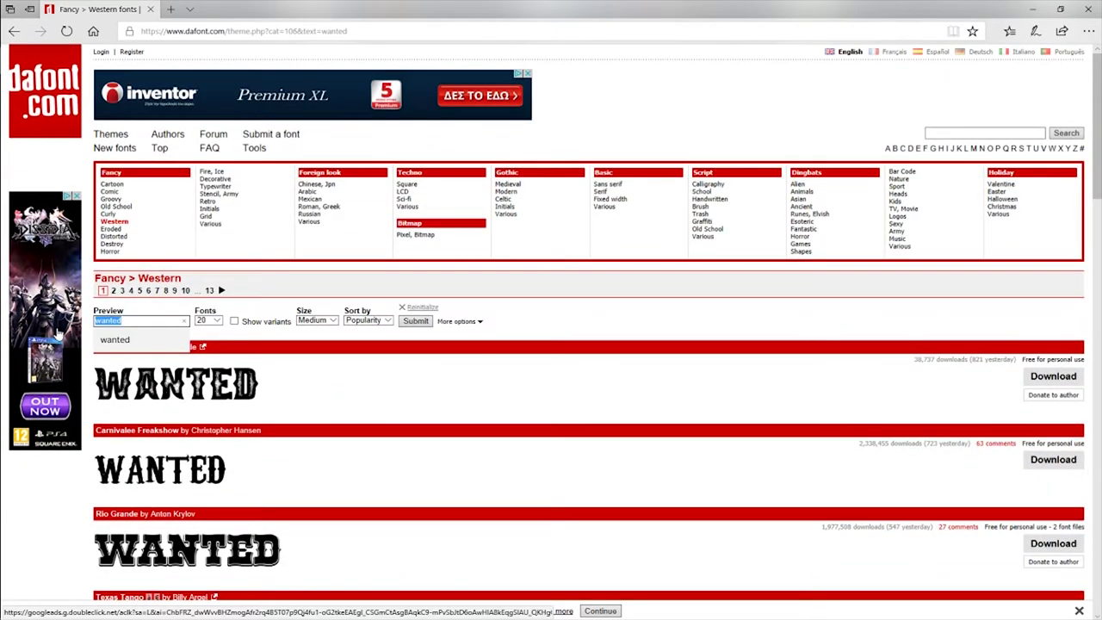
type("Dimige")
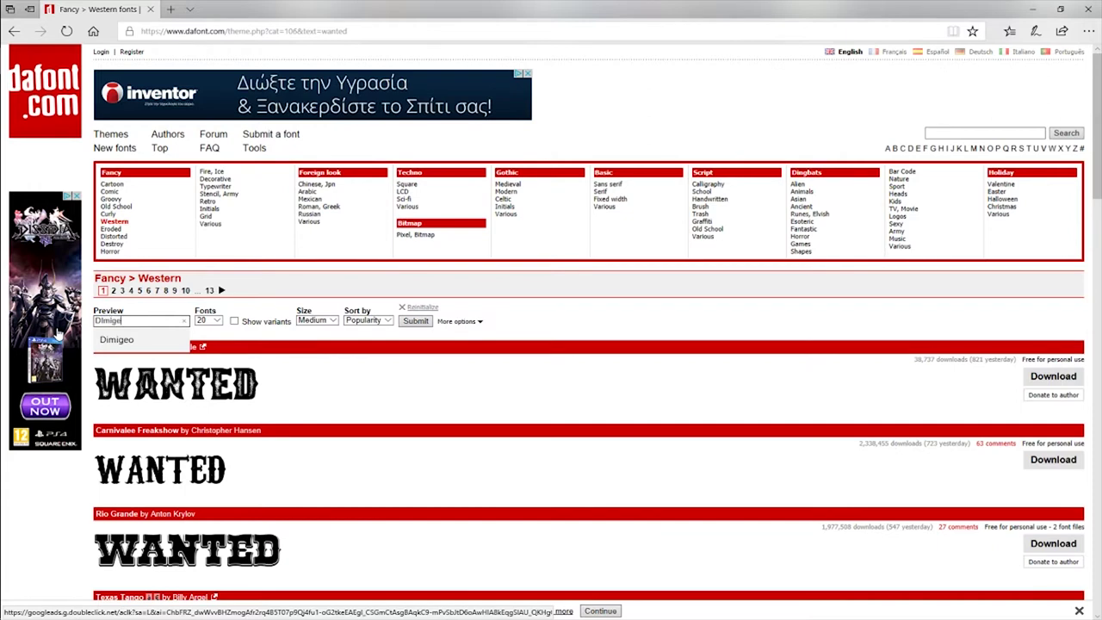
type("o")
key("Escape")
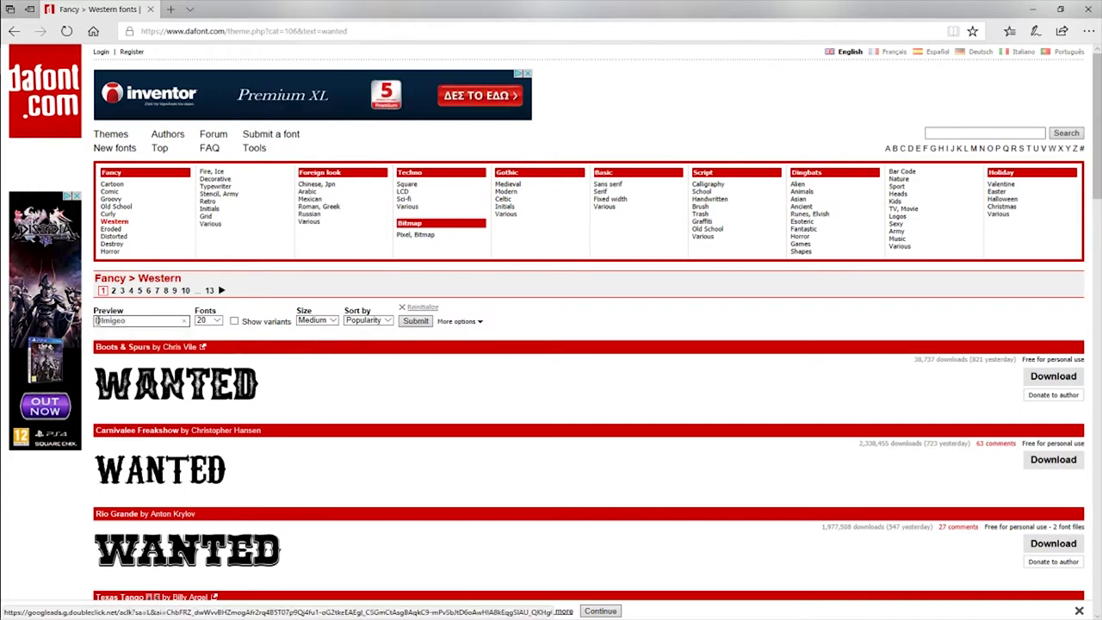
key("Down")
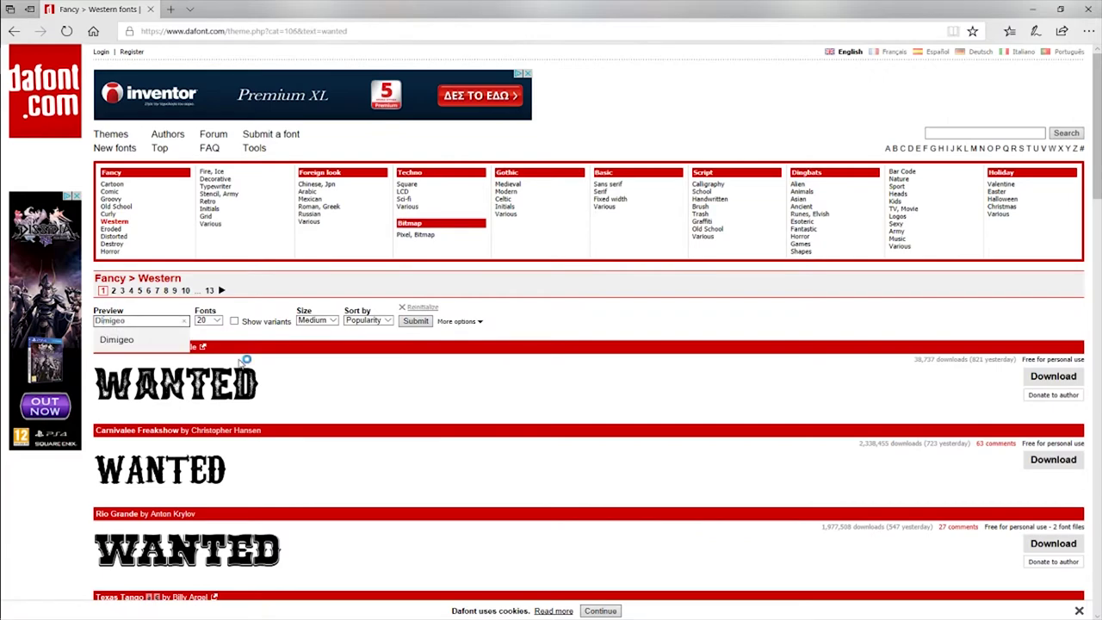
left_click(413, 321)
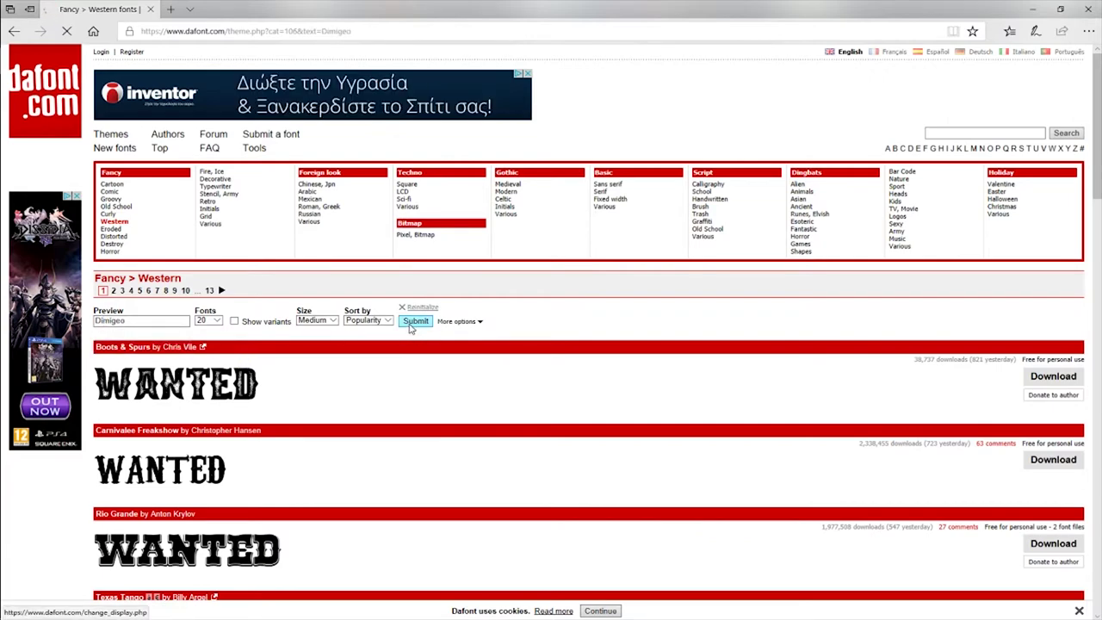
scroll(105, 299, "down", 3)
scroll(105, 299, "down", 2)
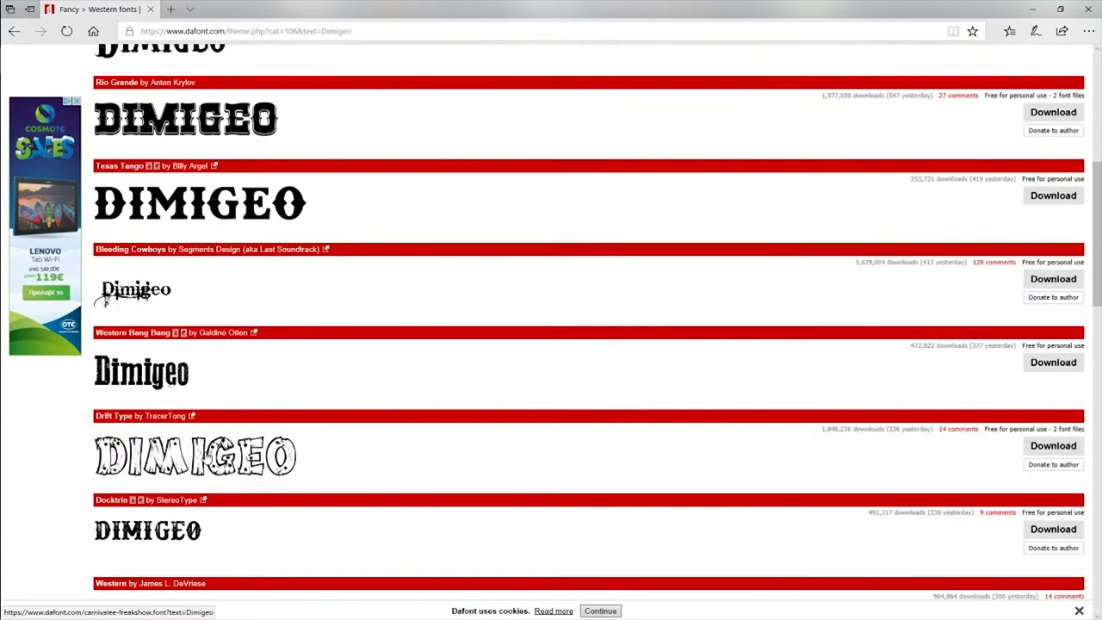
scroll(105, 300, "down", 3)
scroll(209, 455, "down", 3)
scroll(278, 315, "down", 1)
scroll(234, 425, "down", 2)
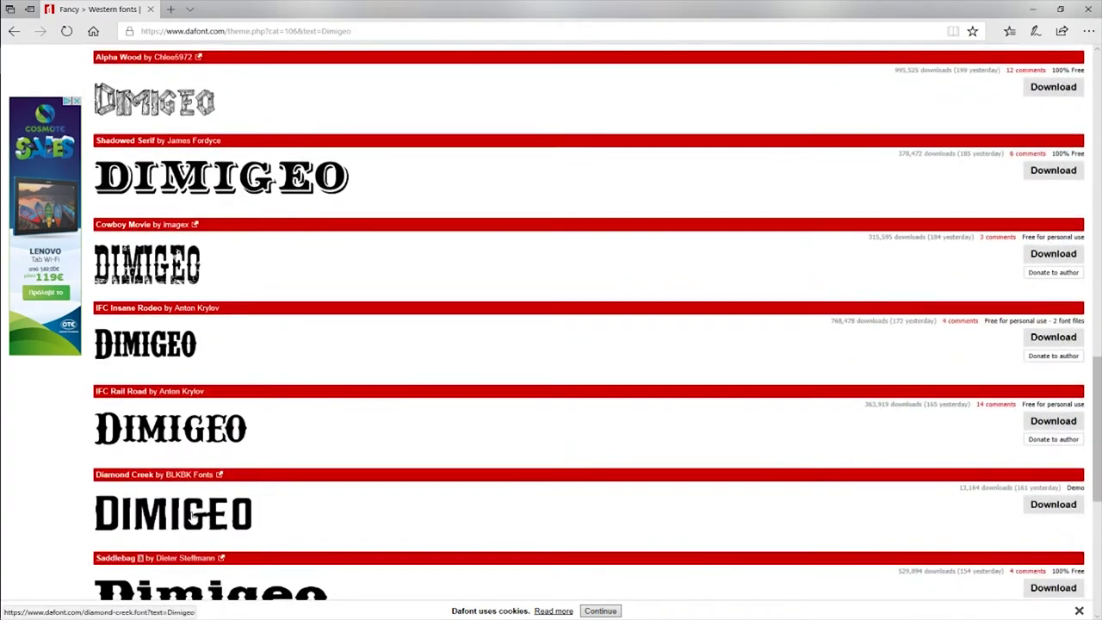
scroll(191, 516, "down", 2)
scroll(191, 516, "down", 1)
scroll(191, 564, "up", 3)
scroll(189, 509, "up", 4)
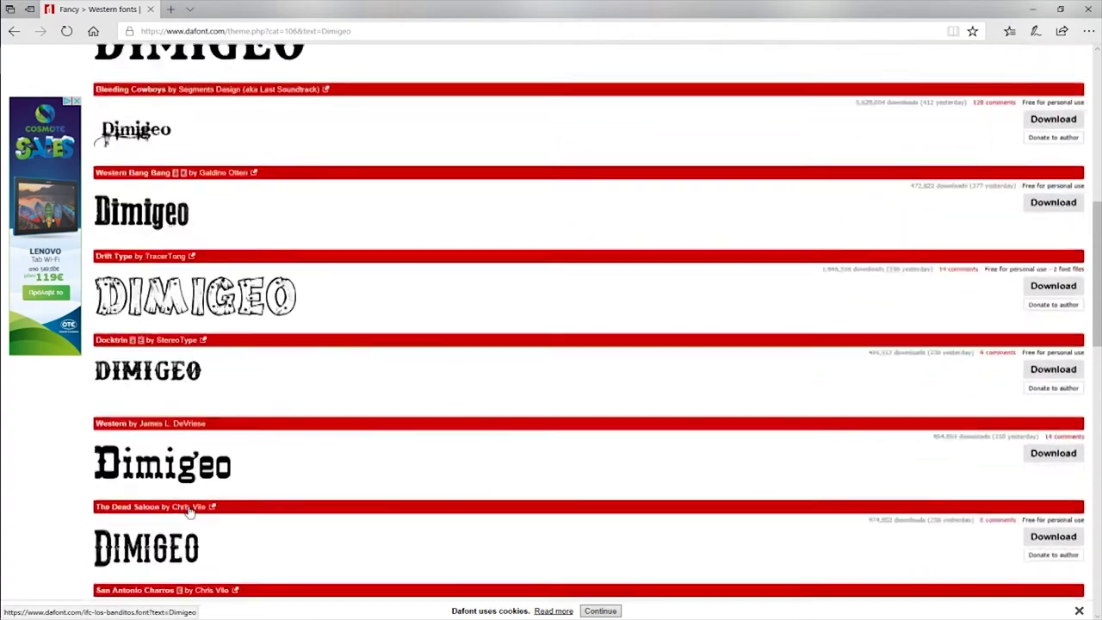
scroll(189, 509, "up", 3)
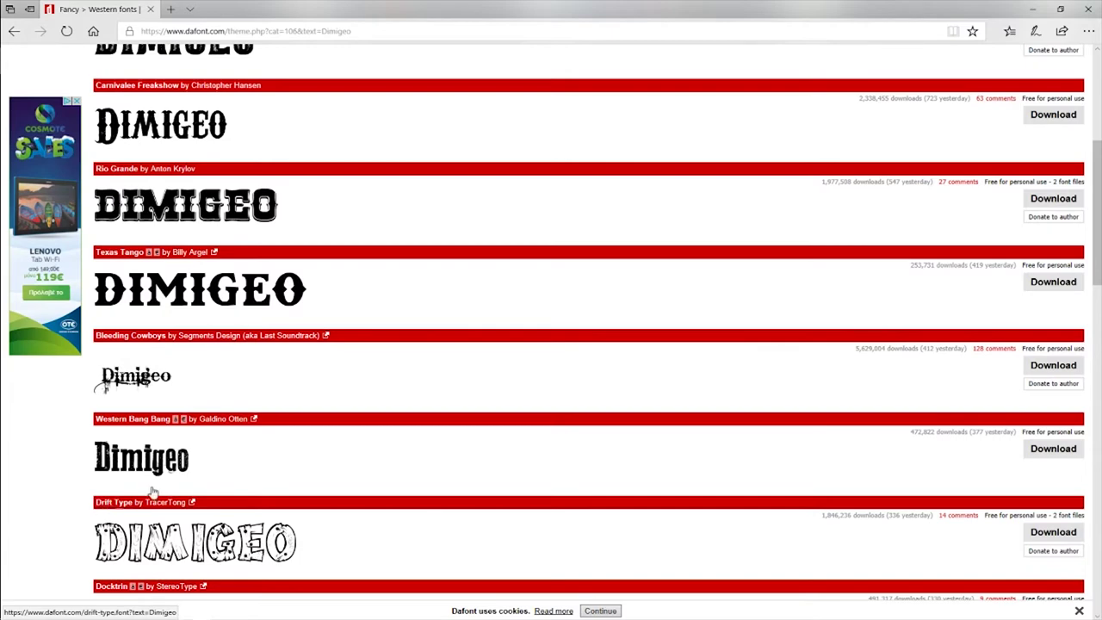
scroll(187, 485, "up", 4)
scroll(189, 484, "up", 1)
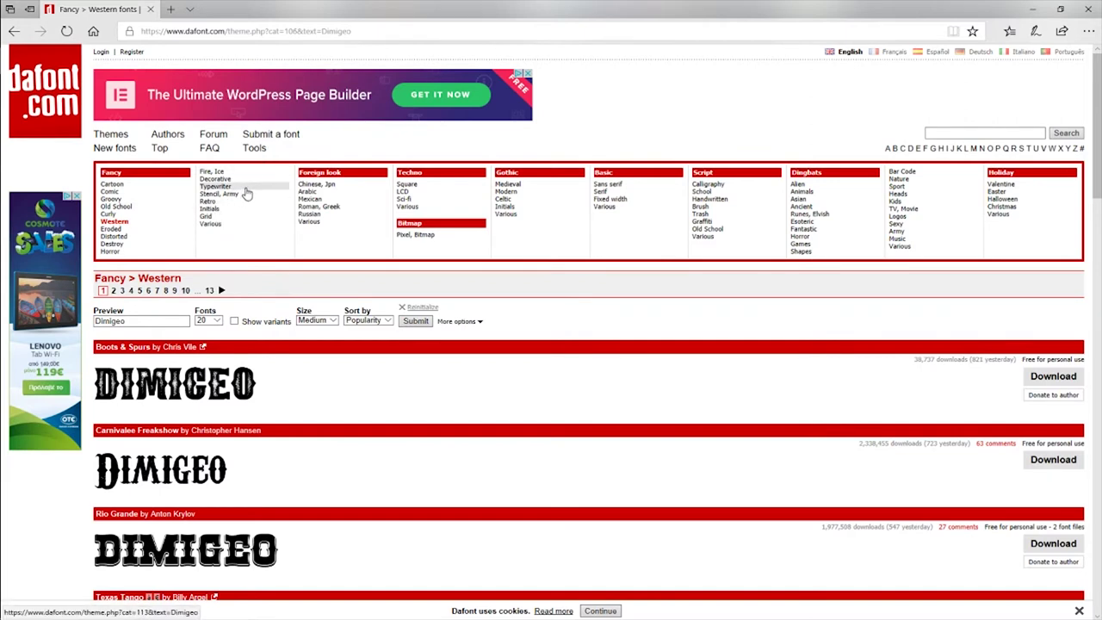
Review the Fancy > Comic font list from top to bottom
left_click(123, 193)
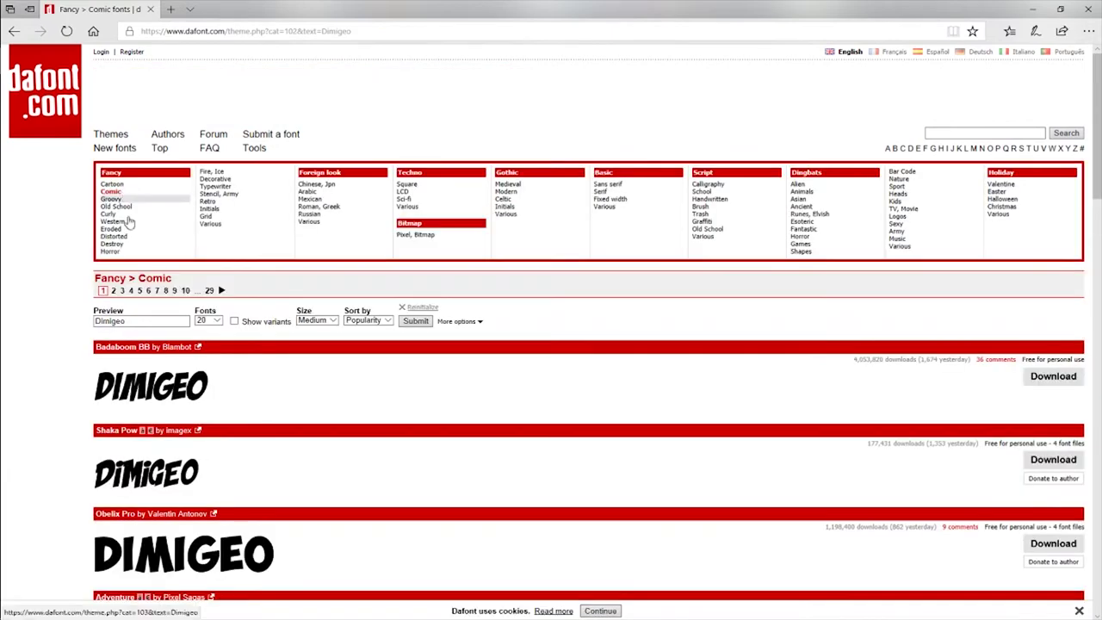
scroll(275, 455, "down", 2)
scroll(276, 458, "down", 1)
scroll(275, 458, "down", 2)
scroll(275, 458, "down", 2)
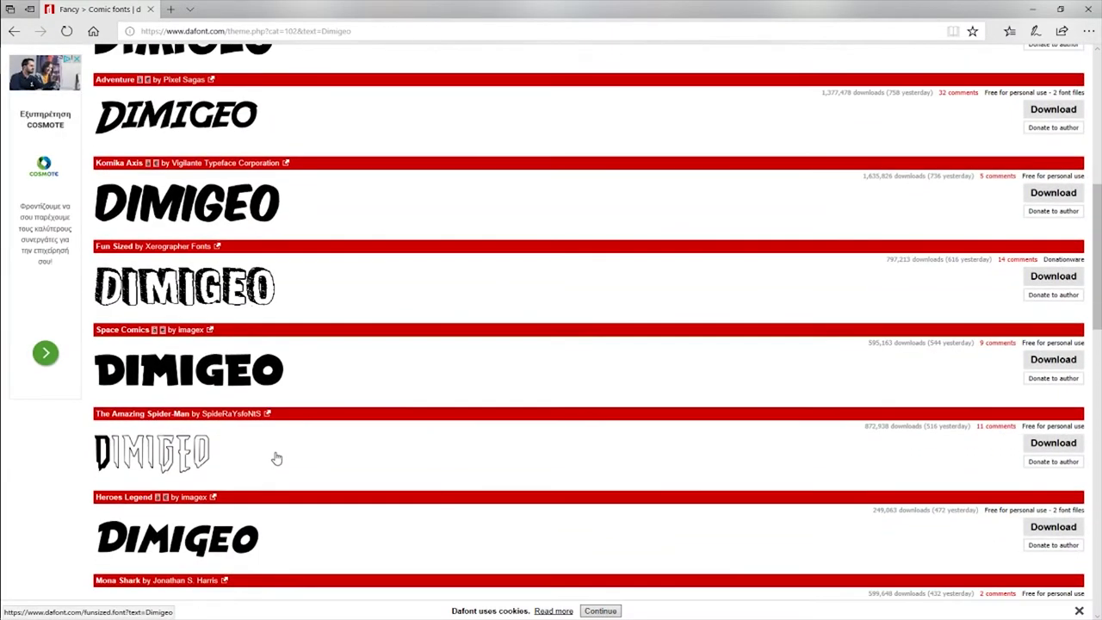
scroll(276, 457, "down", 3)
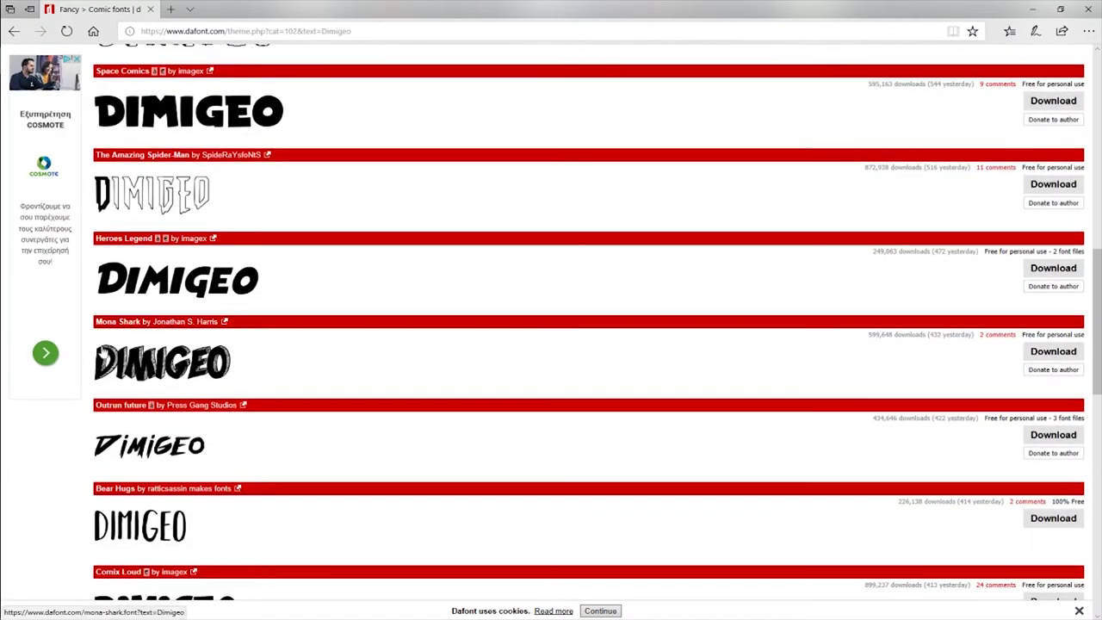
scroll(194, 508, "down", 3)
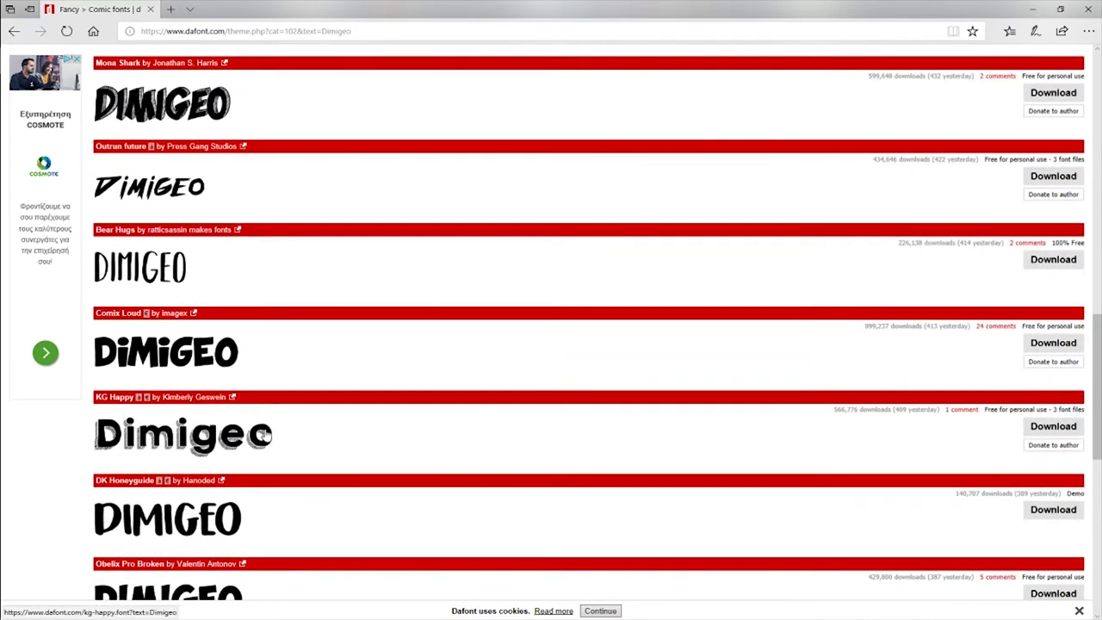
scroll(216, 447, "down", 2)
scroll(216, 447, "down", 2)
scroll(150, 439, "down", 1)
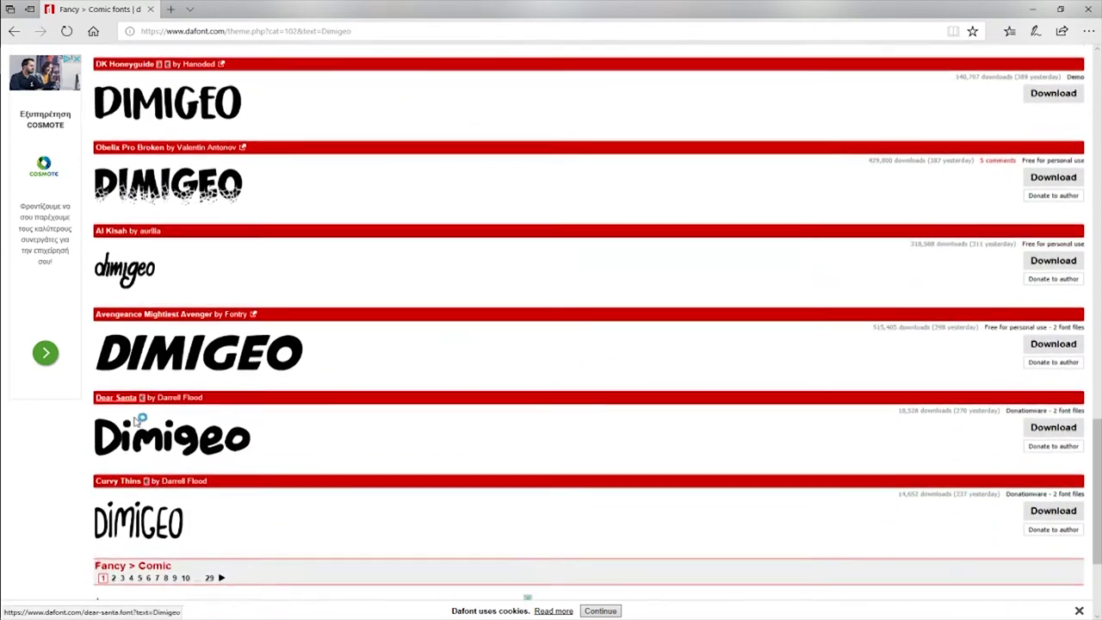
scroll(155, 465, "down", 1)
scroll(155, 430, "up", 8)
scroll(147, 345, "up", 7)
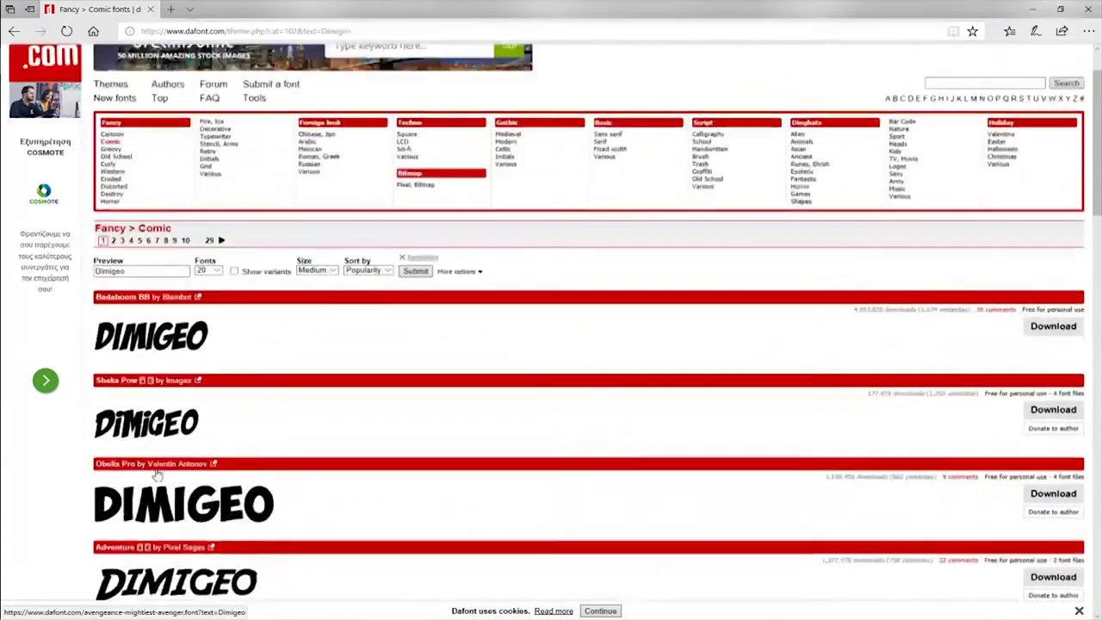
scroll(138, 259, "up", 5)
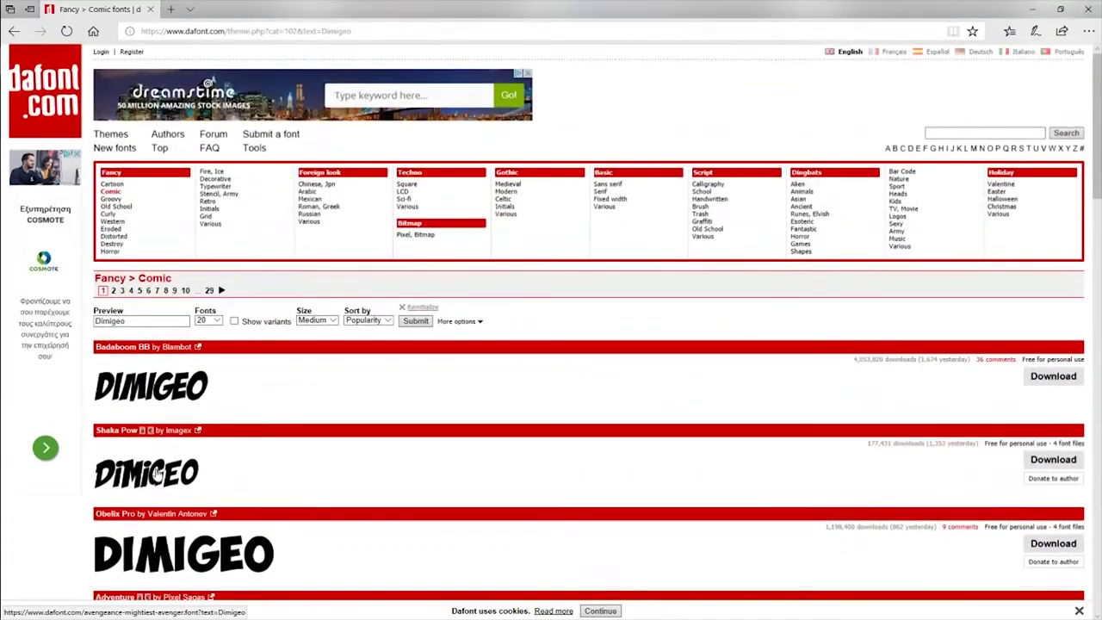
Browse the Fancy > Cartoon fonts with their Dimigeo previews
left_click(125, 184)
scroll(129, 189, "down", 2)
scroll(209, 494, "down", 1)
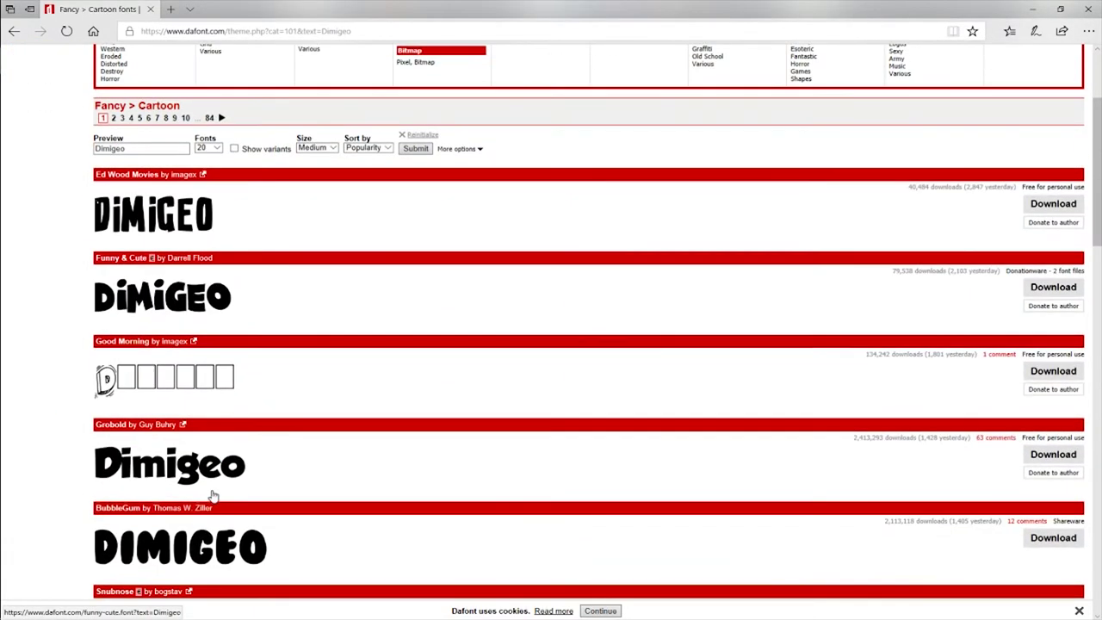
scroll(253, 413, "down", 3)
scroll(253, 414, "down", 3)
scroll(258, 447, "down", 3)
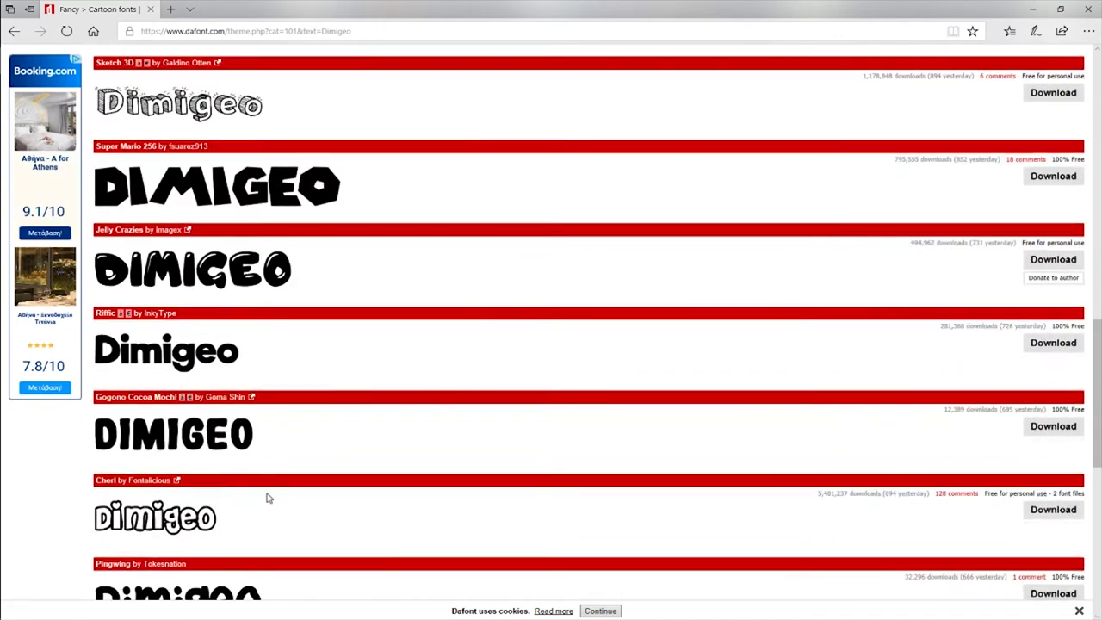
scroll(266, 496, "up", 5)
scroll(266, 495, "up", 7)
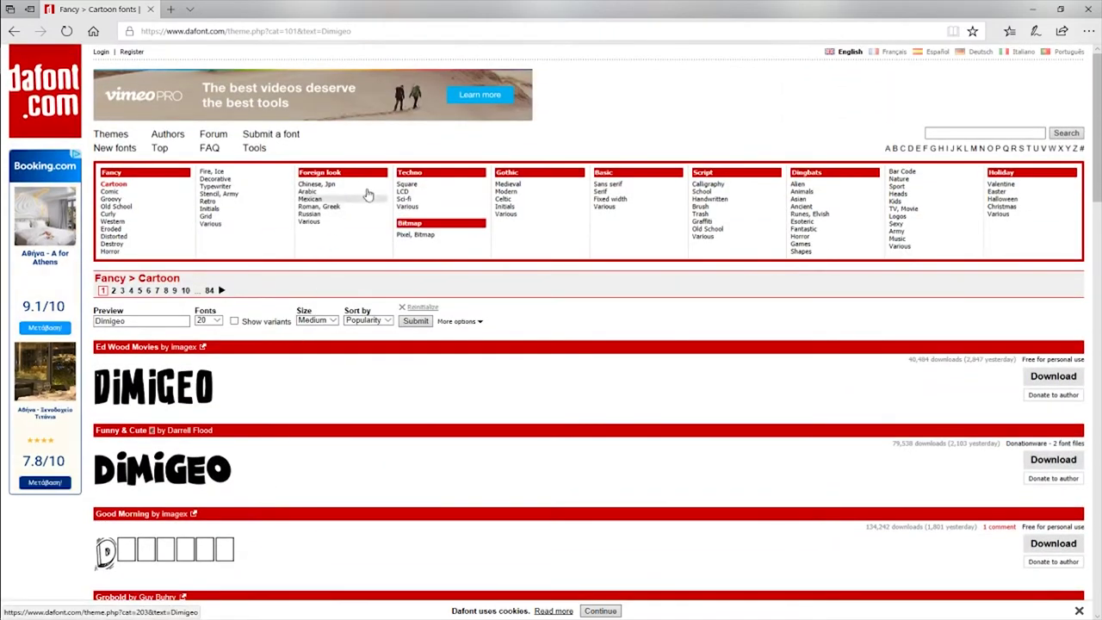
Look through the Foreign look > Arabic font category
left_click(341, 197)
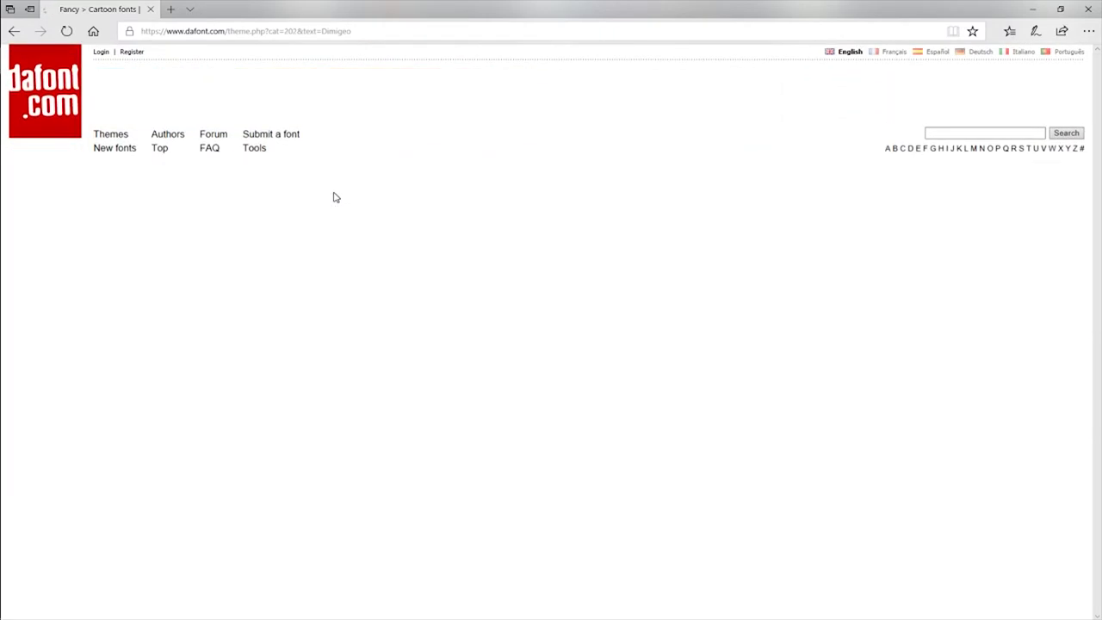
scroll(193, 487, "down", 3)
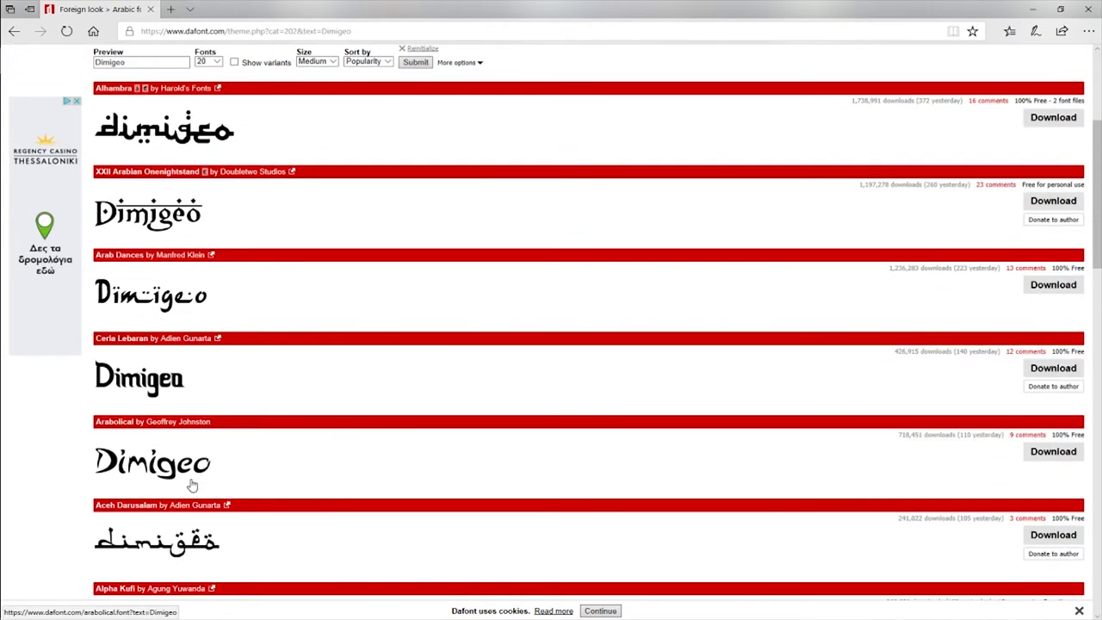
scroll(193, 487, "down", 3)
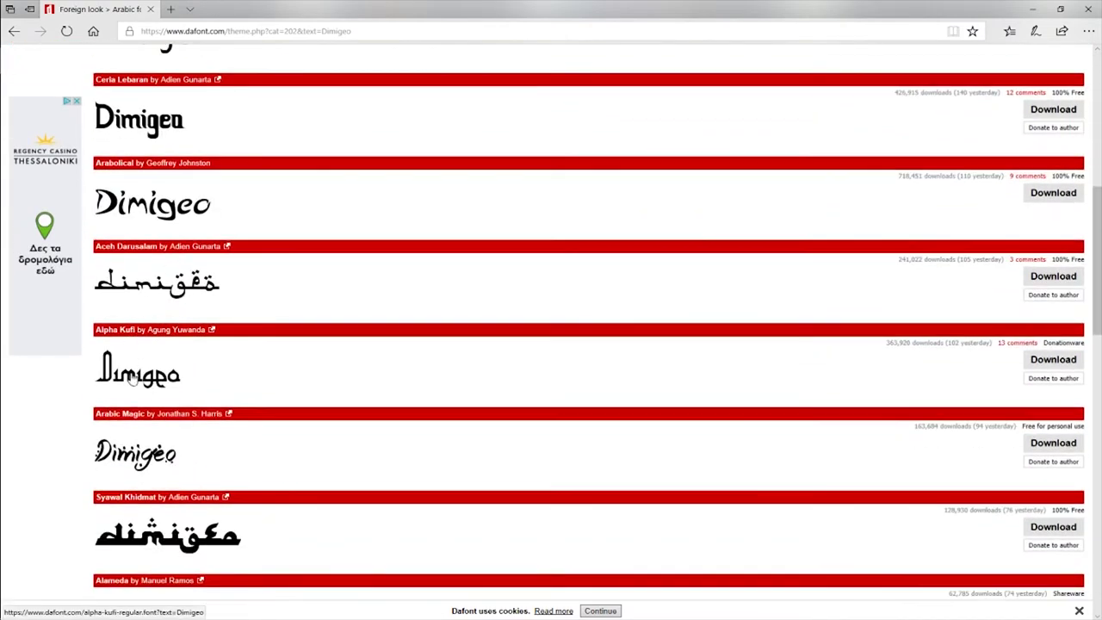
scroll(130, 484, "up", 6)
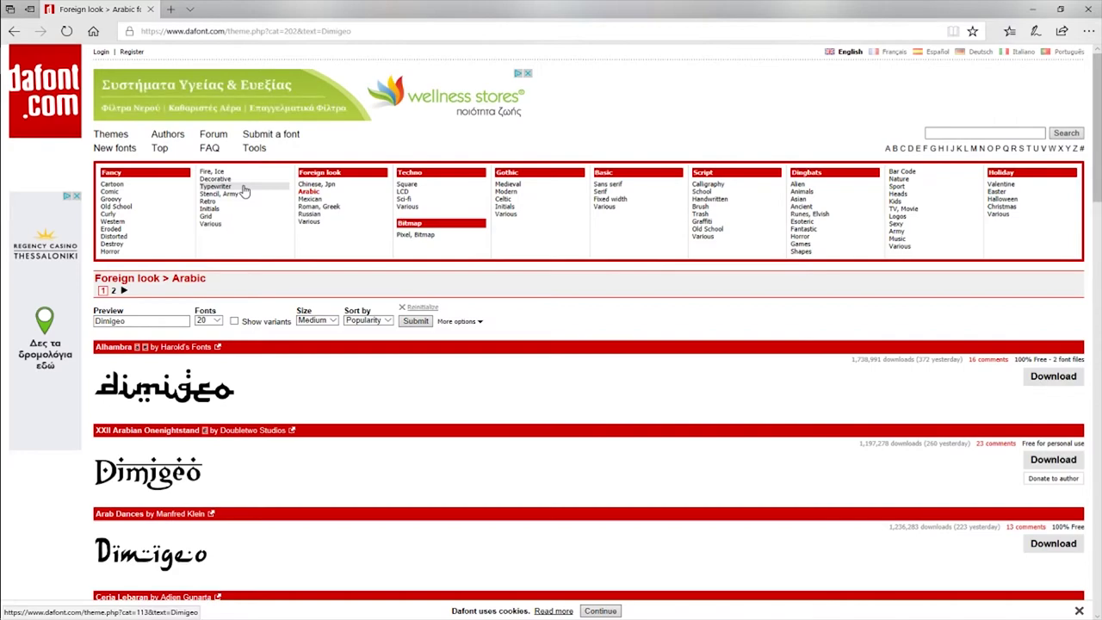
Browse the Fancy > Typewriter fonts previewing Dimigeo
left_click(244, 191)
scroll(219, 447, "down", 1)
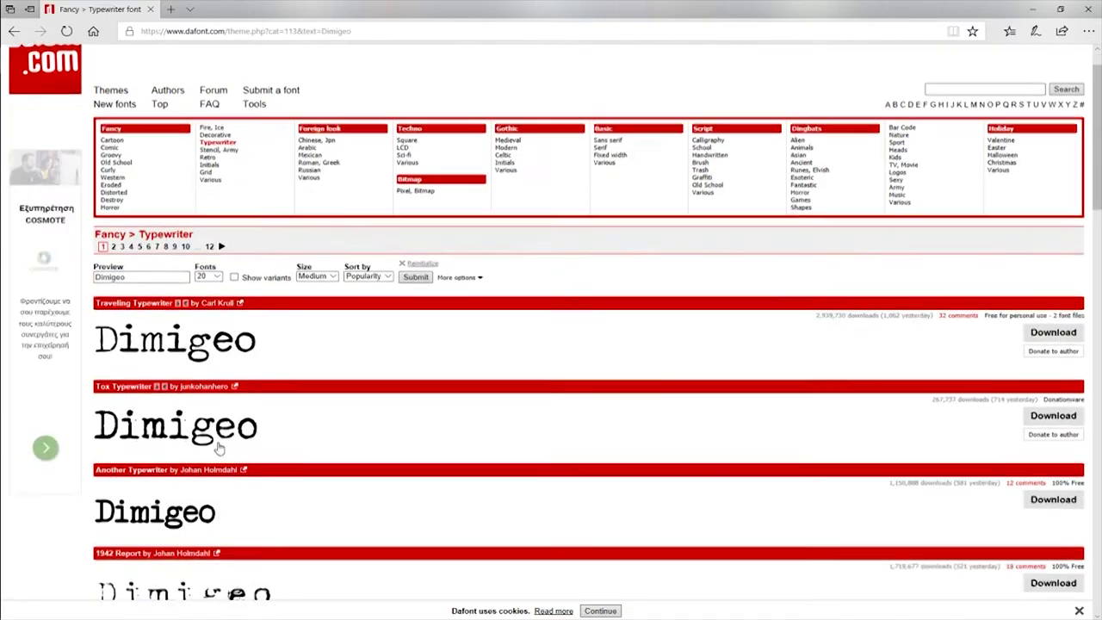
scroll(219, 447, "down", 3)
scroll(219, 446, "down", 3)
scroll(220, 446, "down", 3)
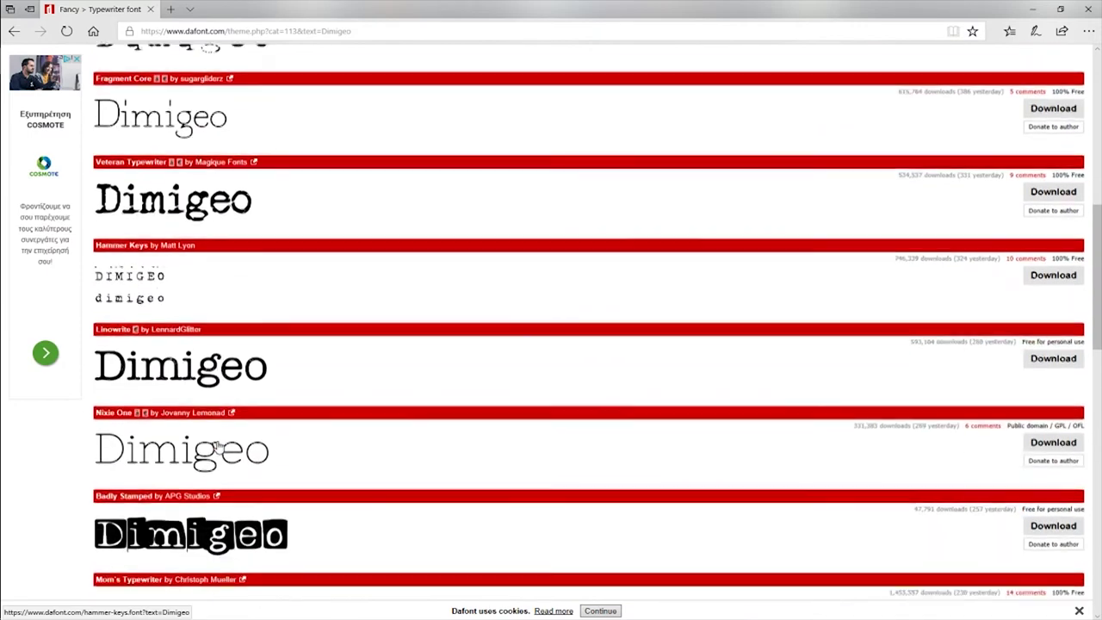
scroll(220, 447, "down", 2)
scroll(219, 446, "down", 3)
scroll(140, 453, "down", 2)
scroll(141, 456, "down", 4)
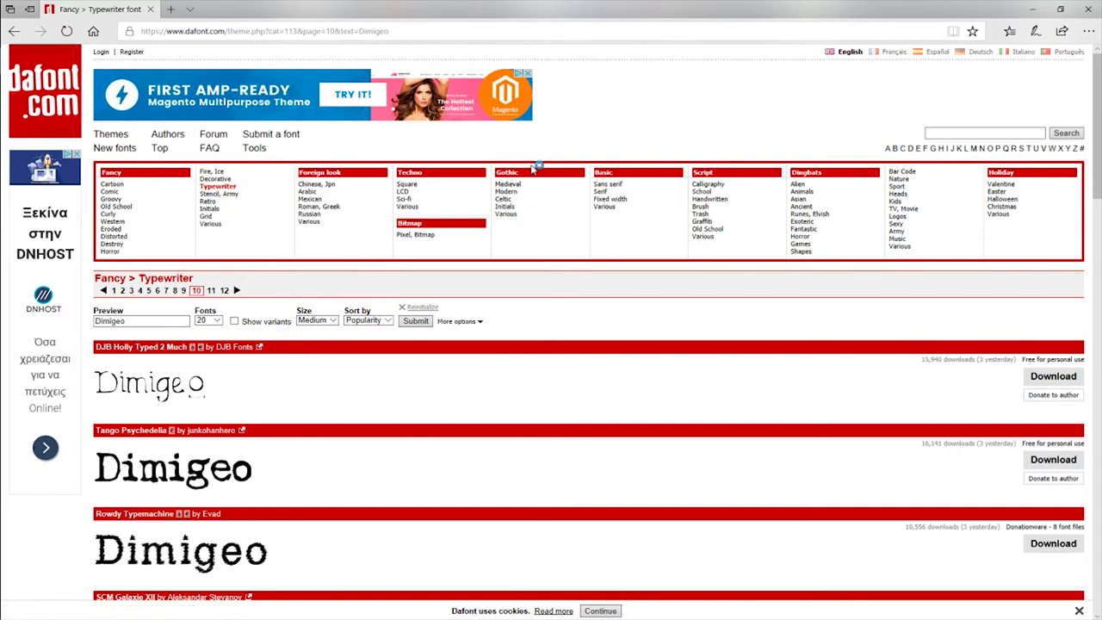
Open Gothic > Modern and scroll down to the Sheeping Dogs font
left_click(514, 192)
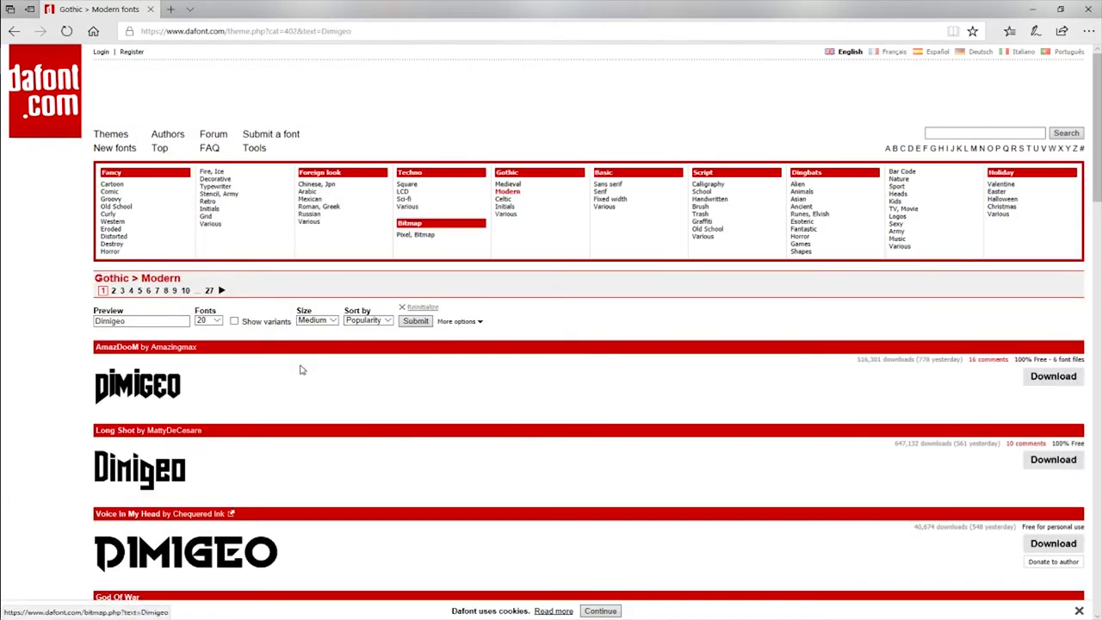
scroll(302, 370, "down", 3)
scroll(312, 312, "down", 3)
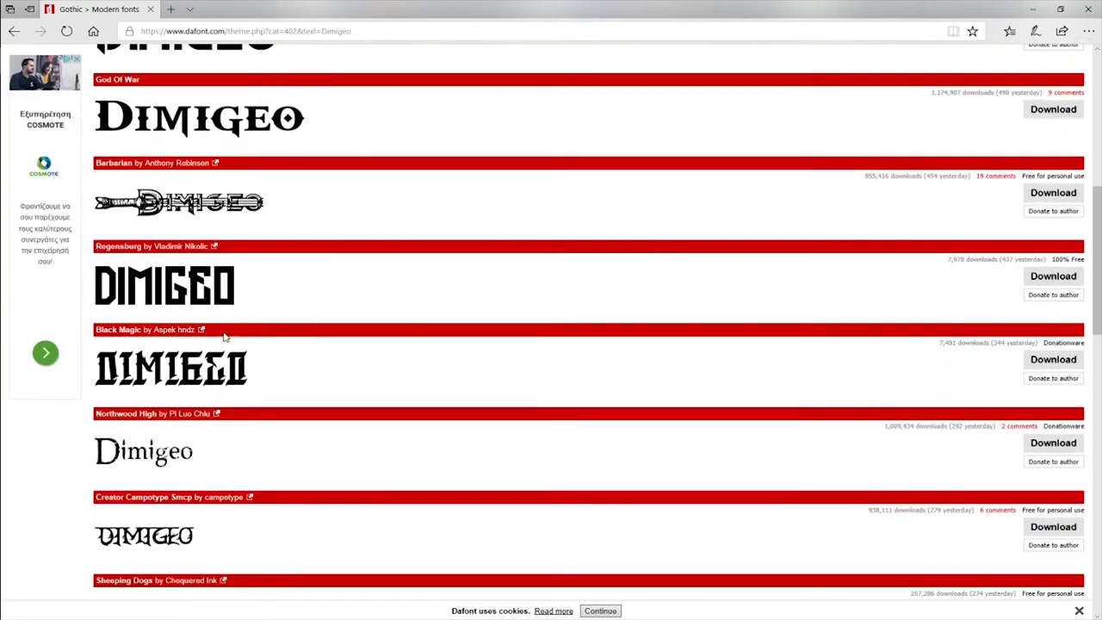
scroll(223, 336, "down", 1)
scroll(180, 373, "down", 2)
scroll(295, 327, "down", 2)
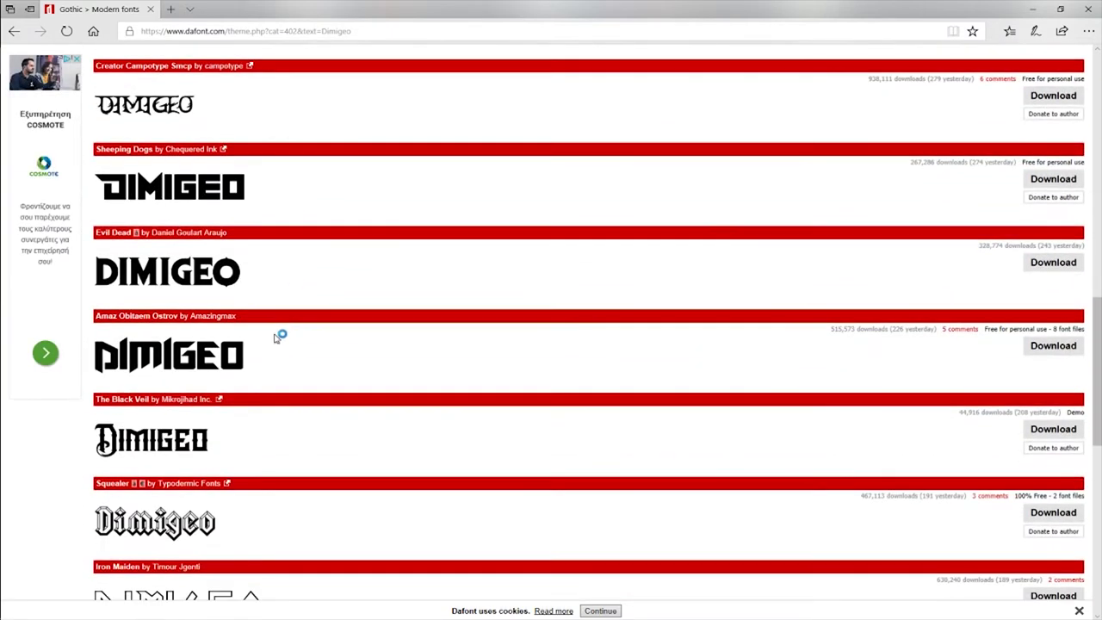
scroll(228, 359, "down", 1)
scroll(229, 357, "down", 1)
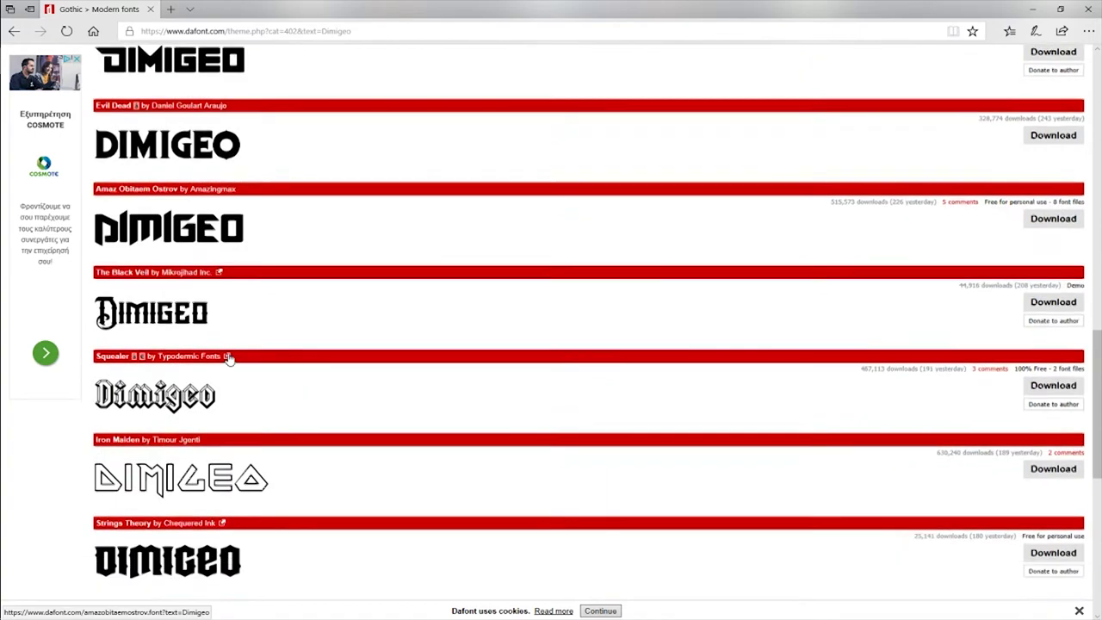
scroll(229, 359, "down", 2)
scroll(222, 362, "down", 2)
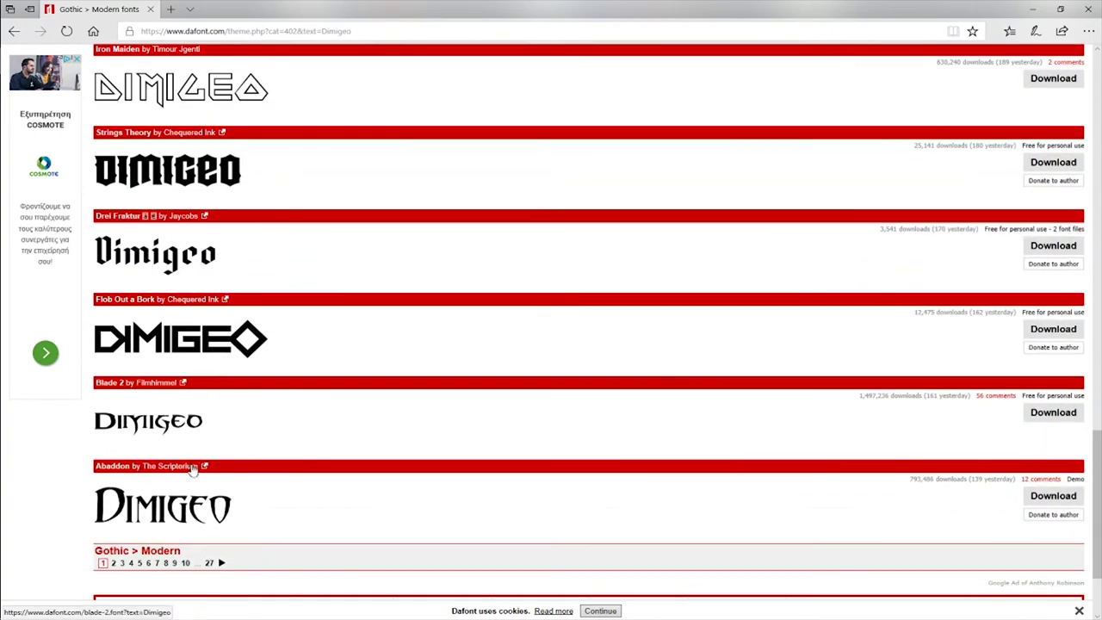
scroll(196, 431, "up", 4)
scroll(202, 373, "up", 5)
scroll(203, 373, "down", 2)
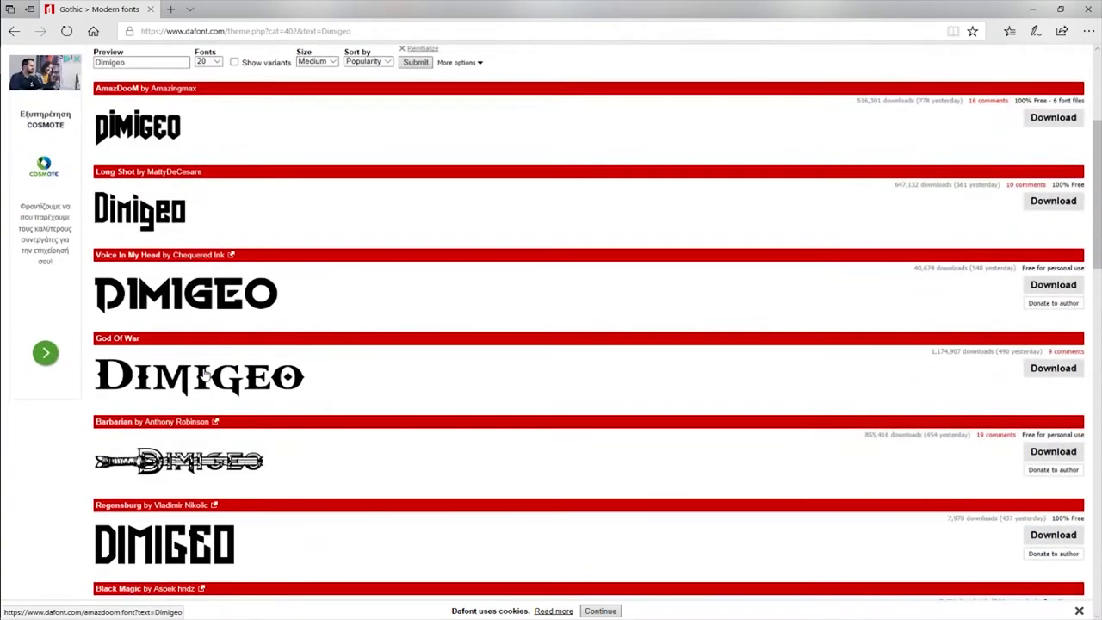
scroll(205, 372, "down", 1)
scroll(185, 404, "down", 2)
scroll(175, 432, "down", 3)
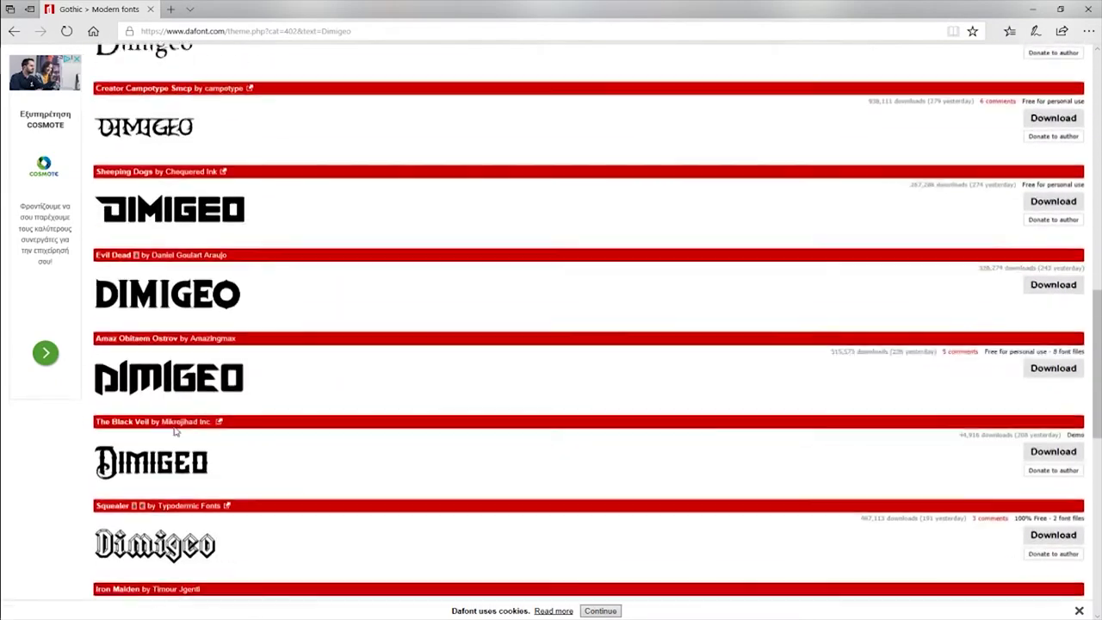
scroll(175, 432, "up", 2)
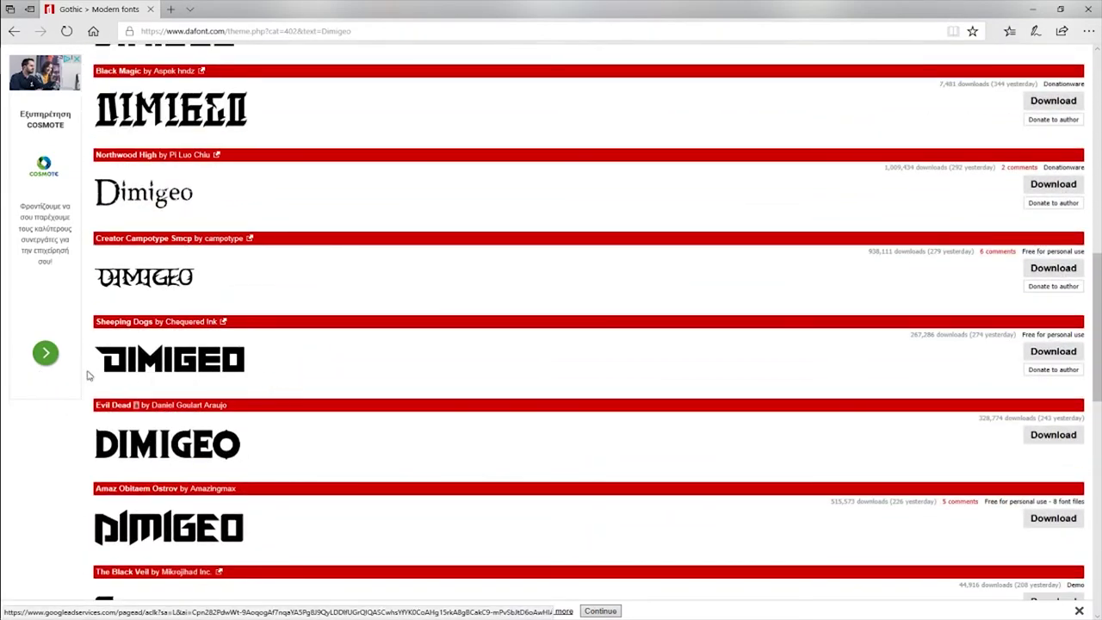
Download sheeping_dogs.zip and open Sheeping Dogs.ttf from it in WinRAR
left_click(1078, 360)
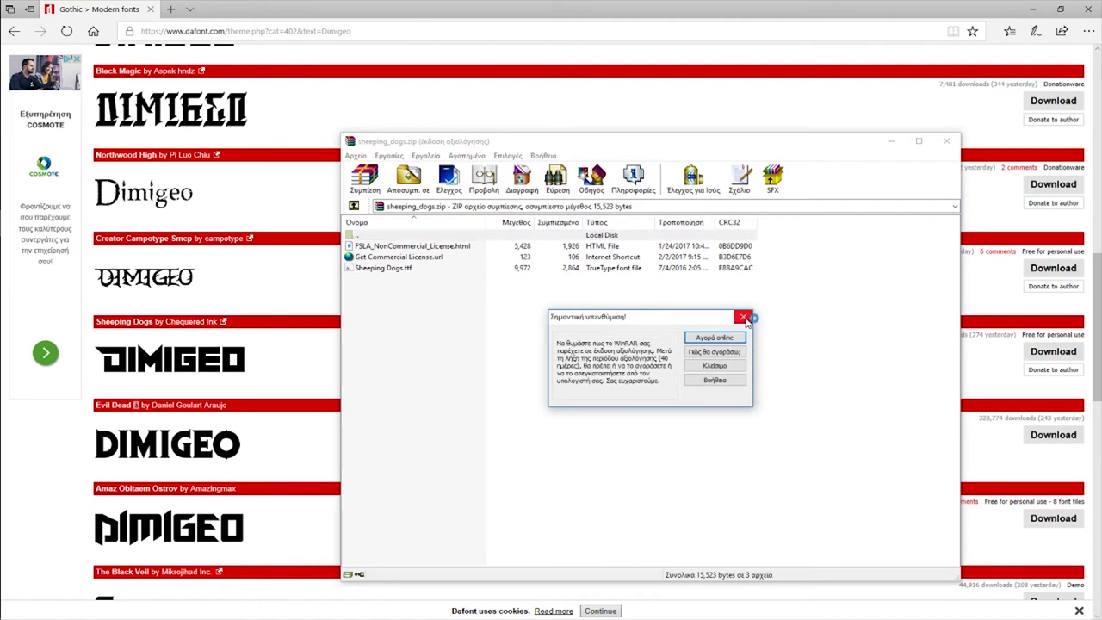
left_click(742, 316)
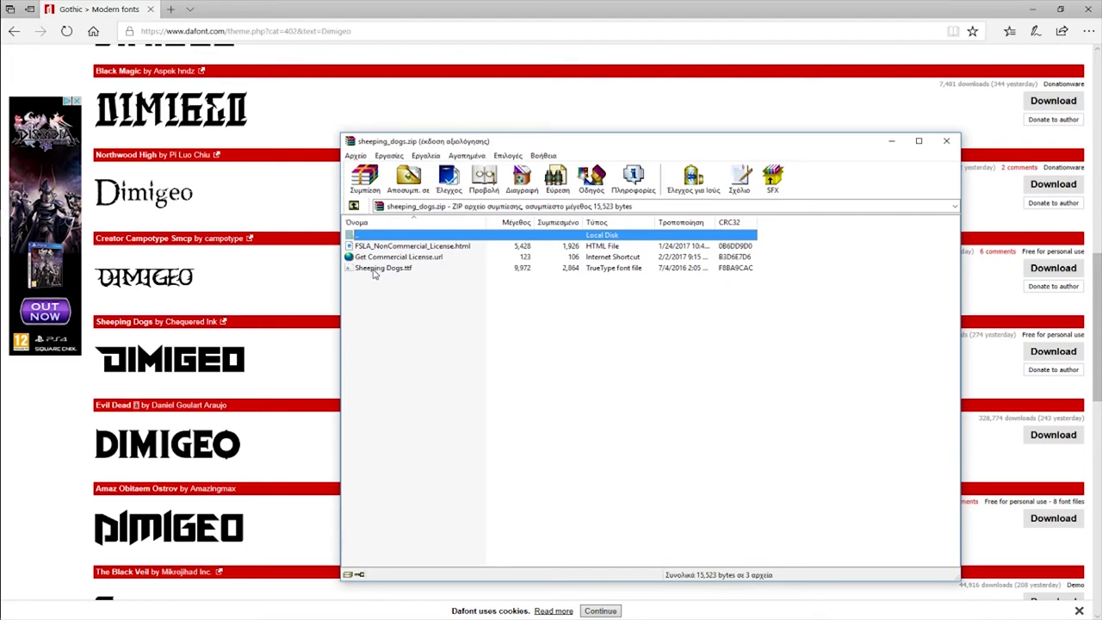
left_click(372, 269)
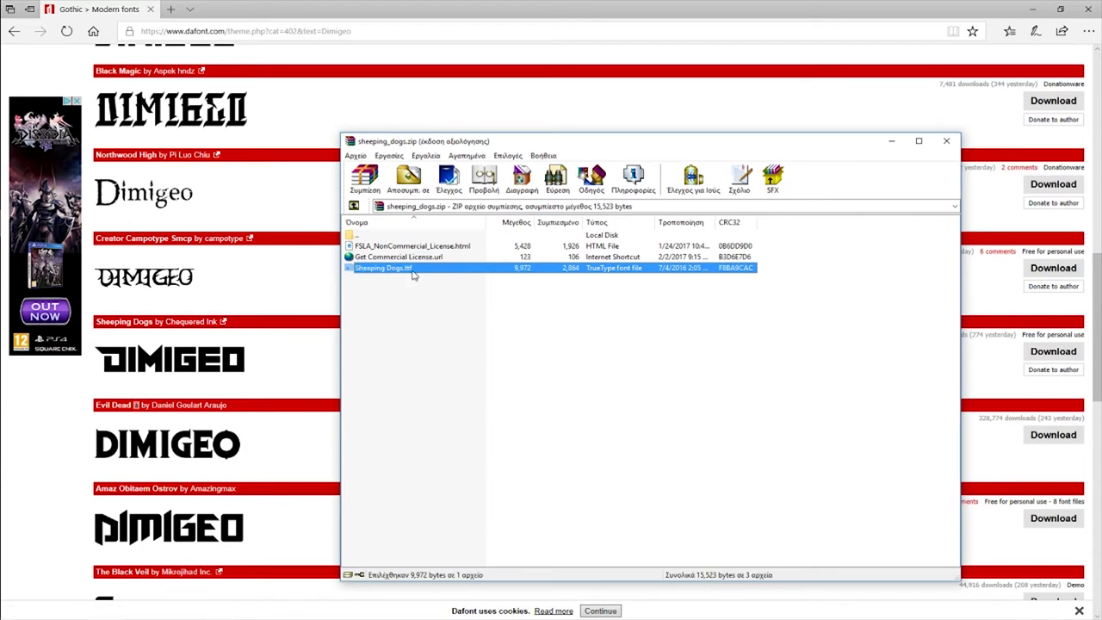
double_click(383, 267)
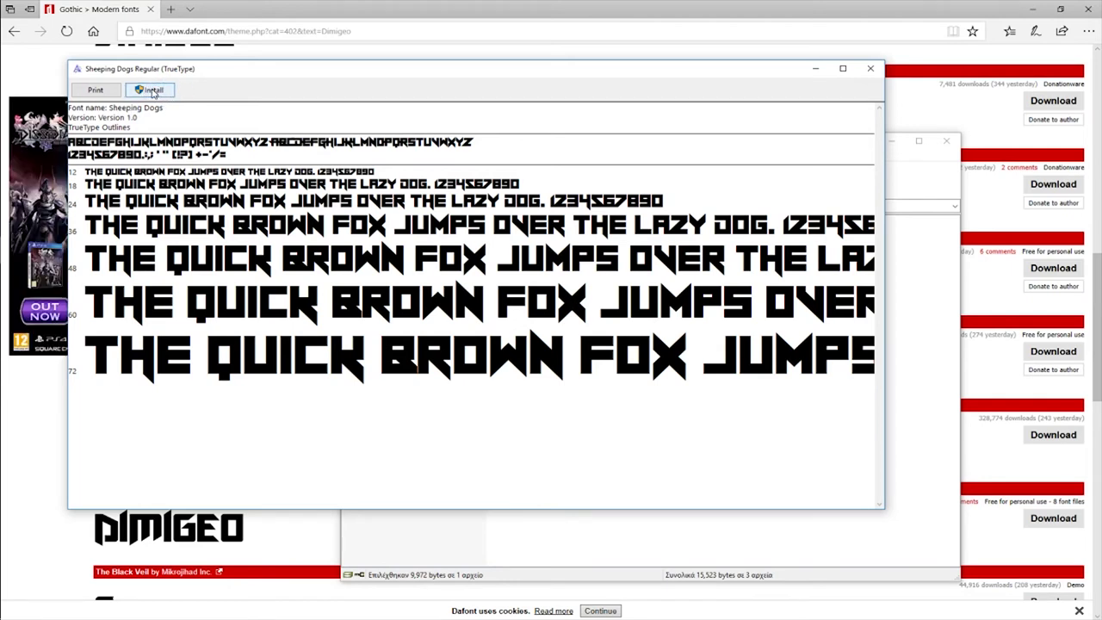
Install the Sheeping Dogs font on Windows, then launch Photoshop
left_click(154, 91)
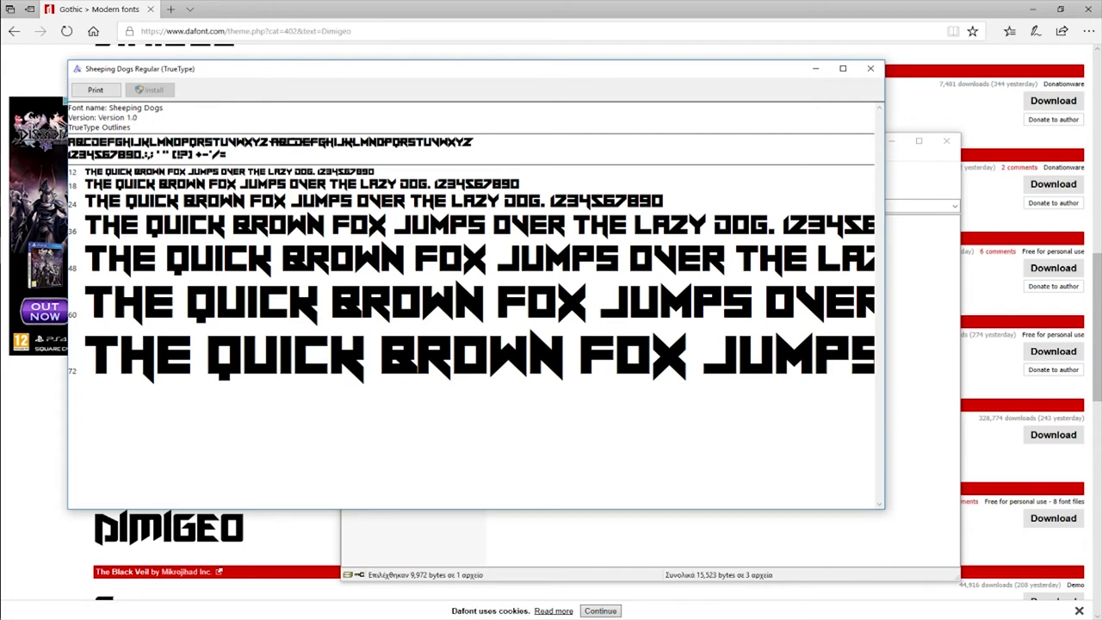
key("super")
left_click(220, 72)
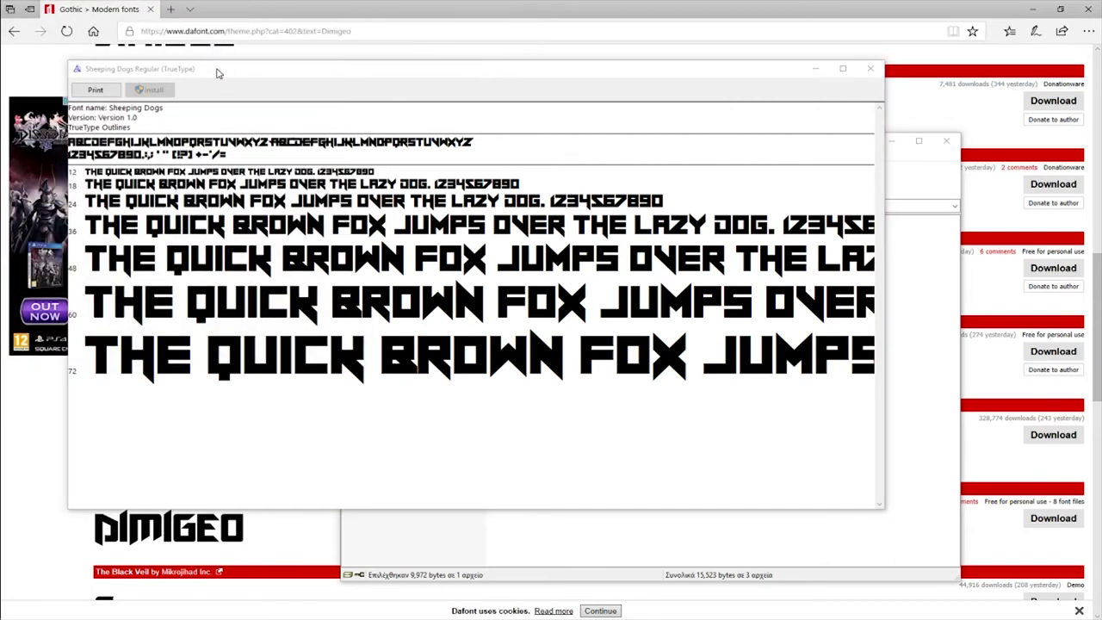
left_click(34, 7)
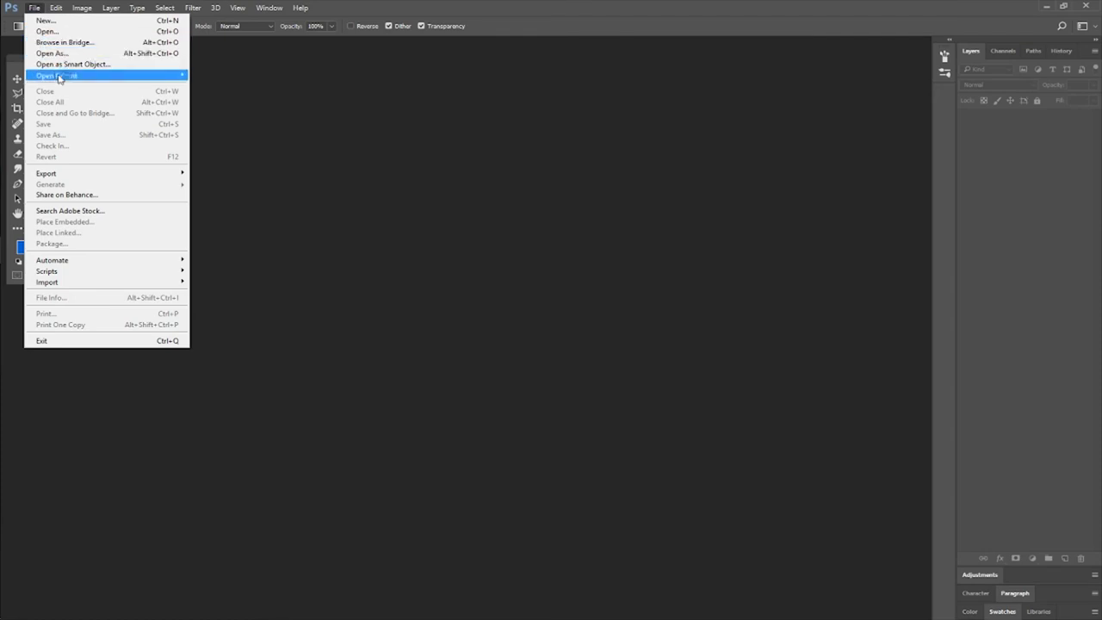
Create a new Default Photoshop Size document, 7 × 5 in at 300 ppi
left_click(104, 59)
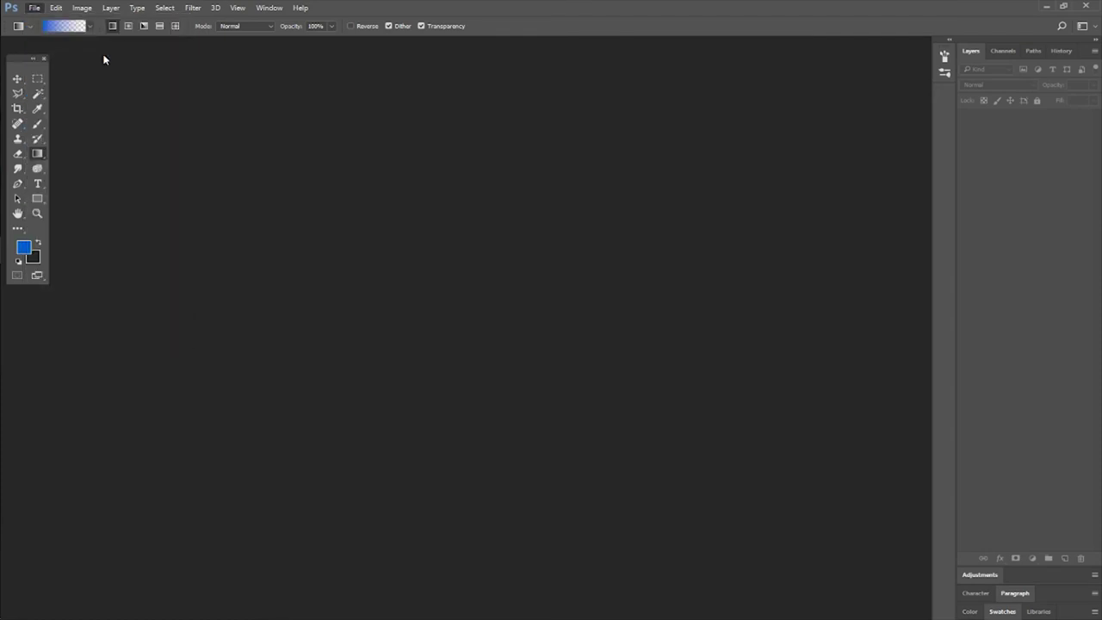
left_click(36, 9)
left_click(35, 16)
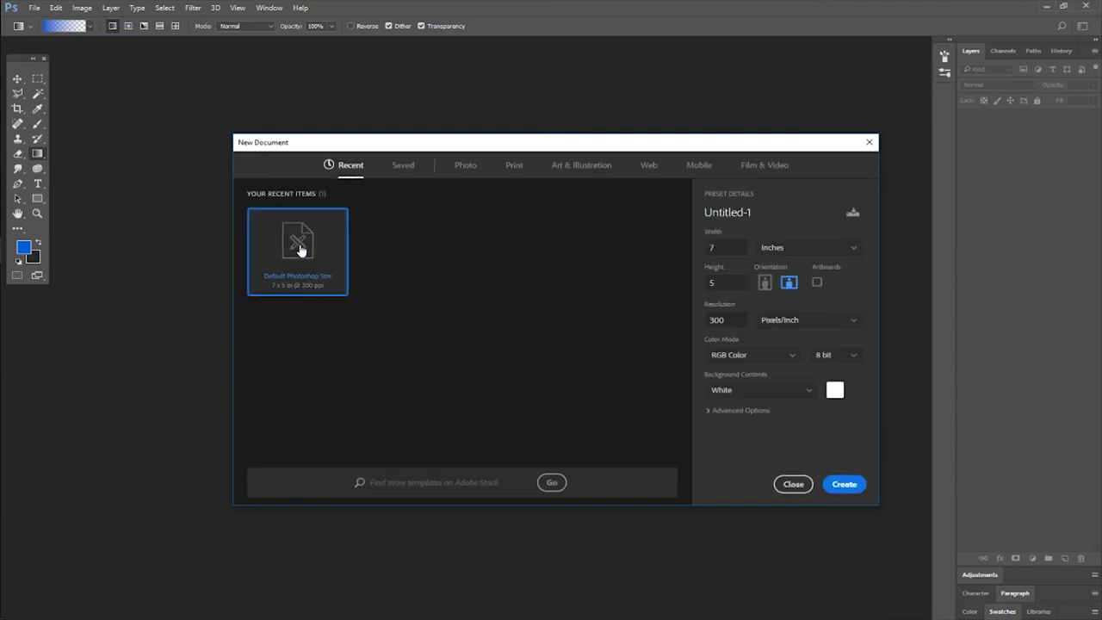
left_click(844, 483)
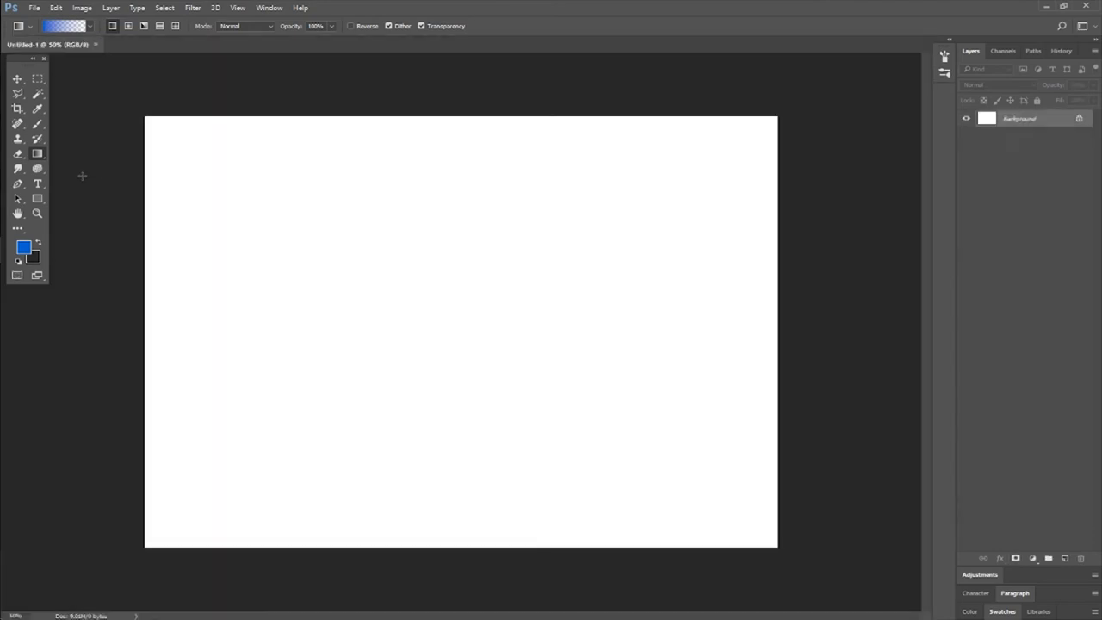
left_click(38, 184)
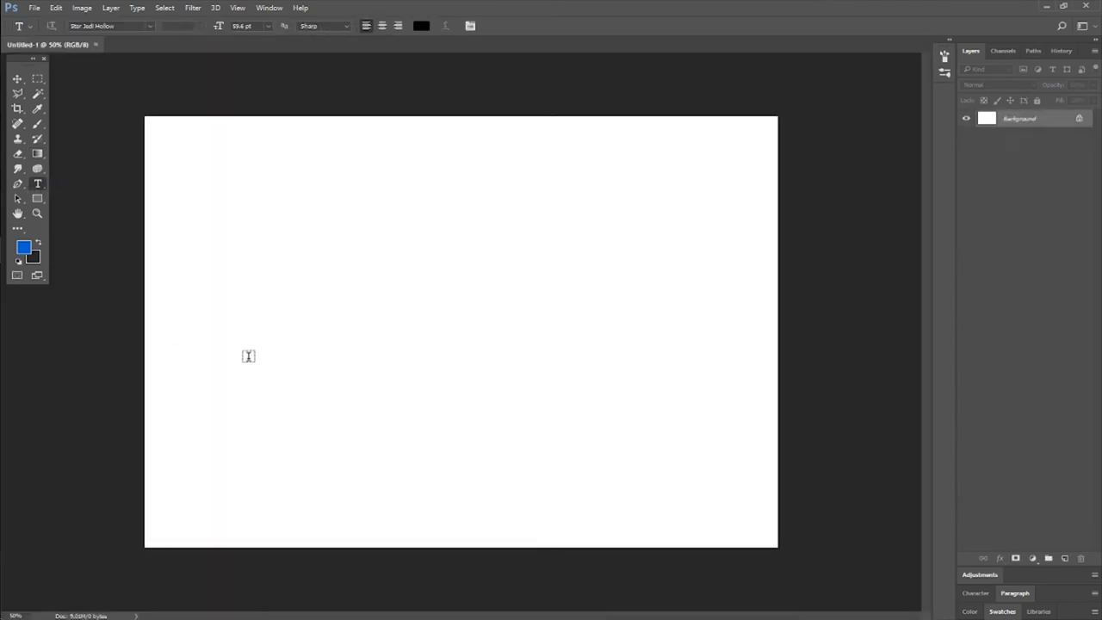
Type DIMIGEO on the canvas in the Sheeping Dogs font and commit the text layer
left_click(40, 184)
left_click(276, 323)
left_click(117, 27)
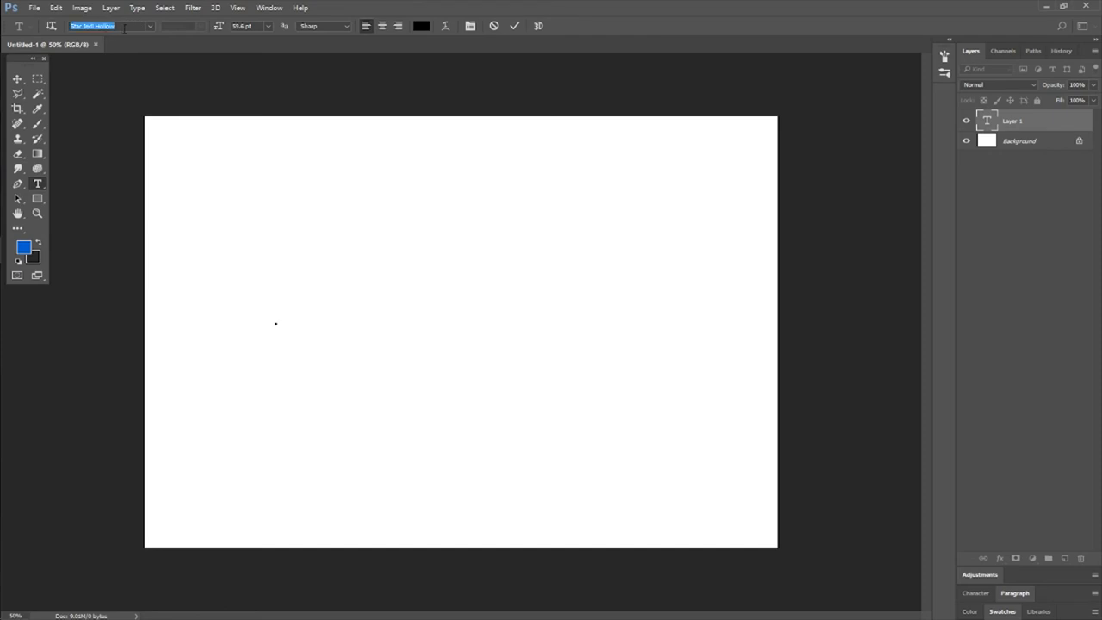
type("she")
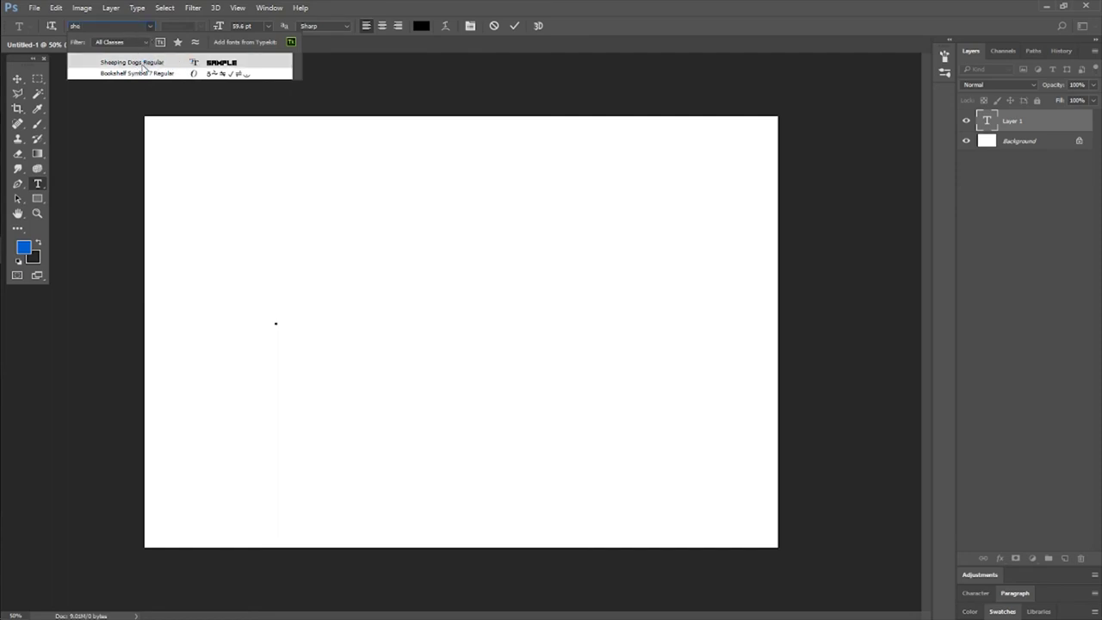
left_click(143, 66)
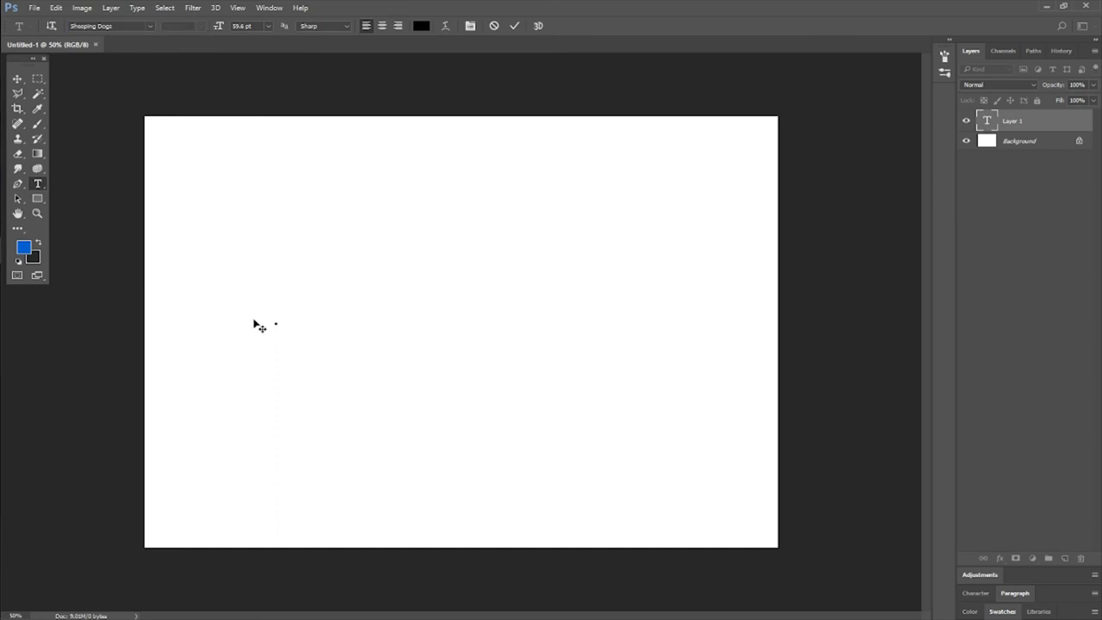
type("DIMIGEO")
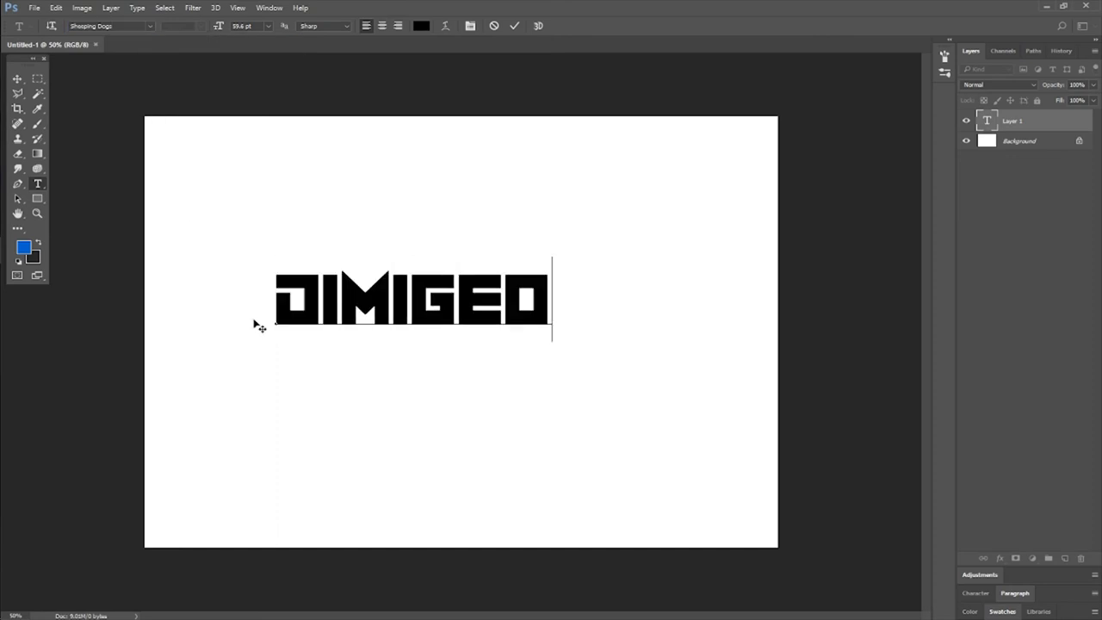
left_click_drag(552, 300, 134, 315)
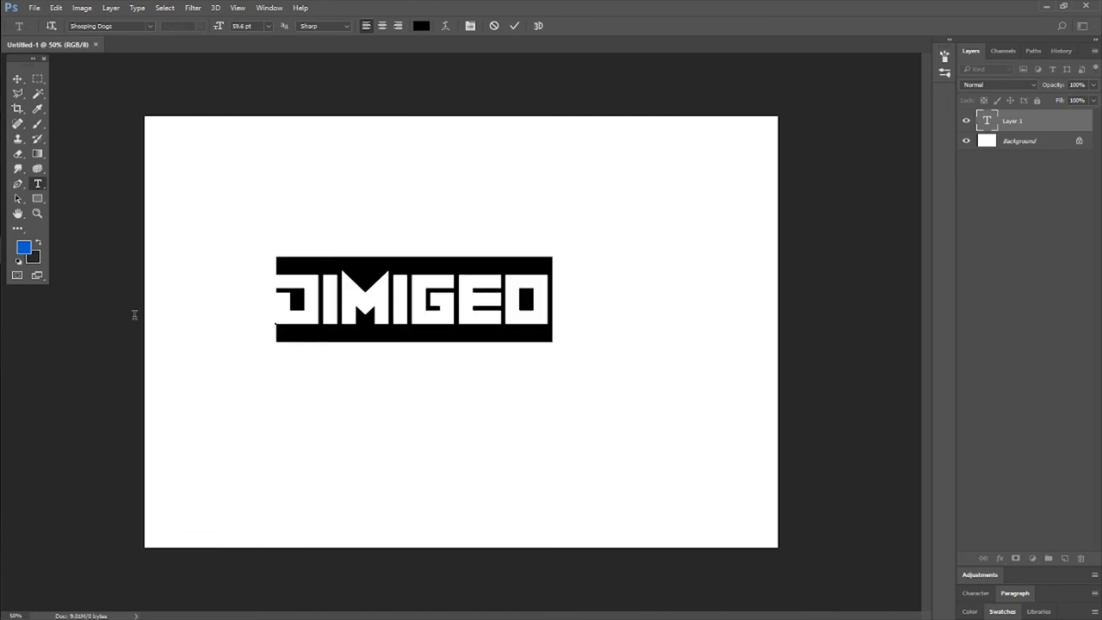
left_click(47, 334)
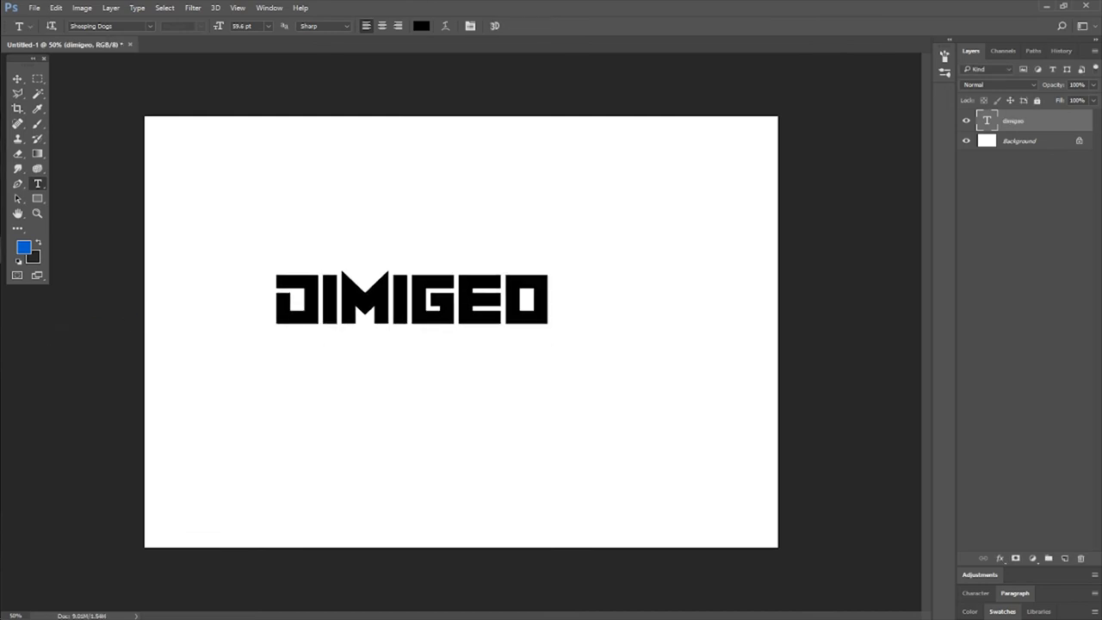
key("alt+Tab")
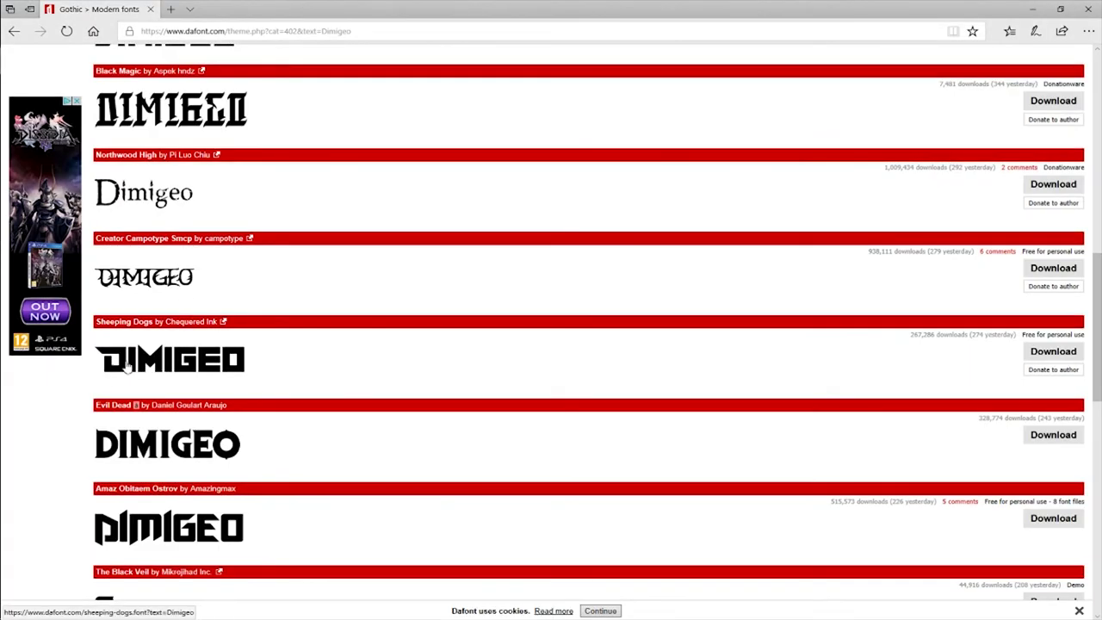
key("alt+Tab")
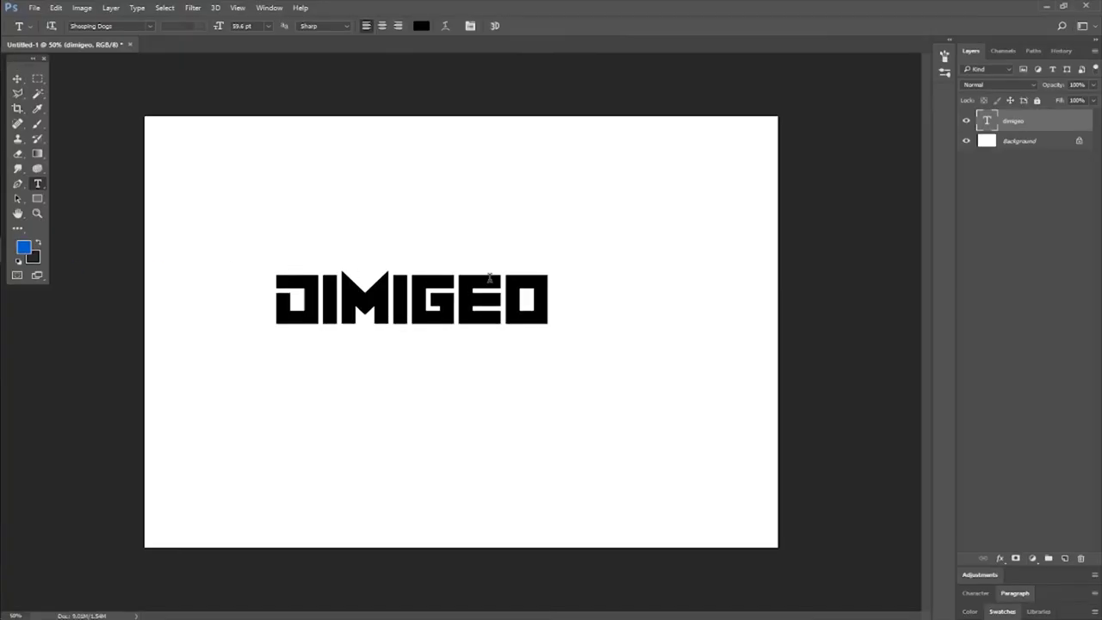